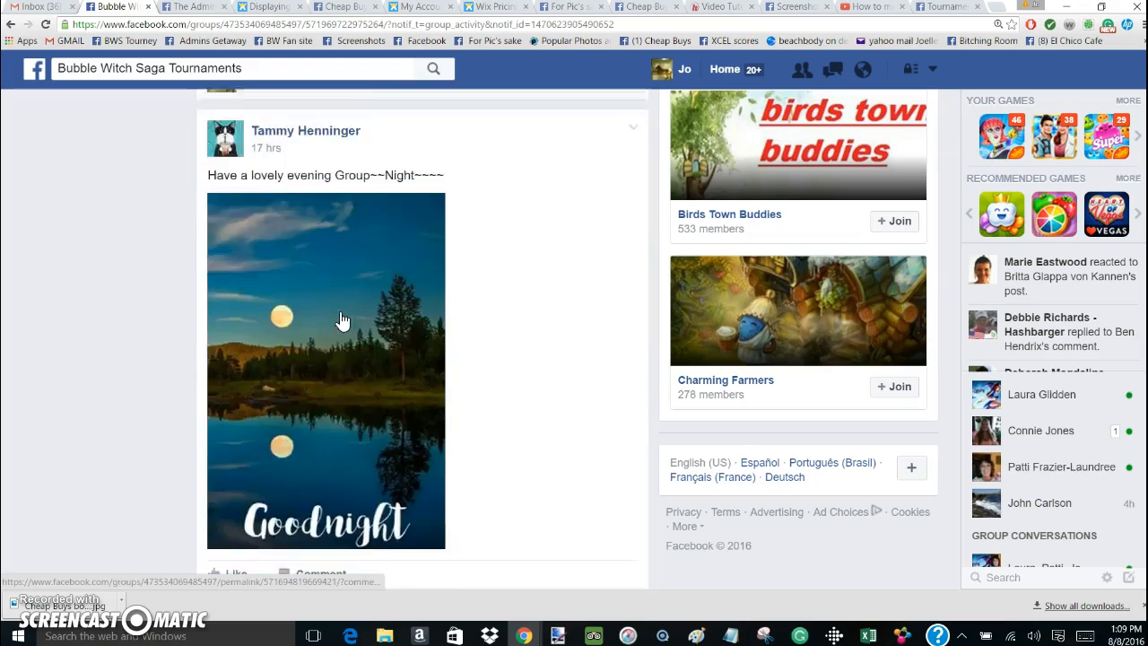
Step: Expand the remaining comments on the starting-scores post and place the Level 149 Excel workbook beside them
{"action": "scroll", "coordinate": [342, 321], "scroll_direction": "down", "scroll_amount": 3}
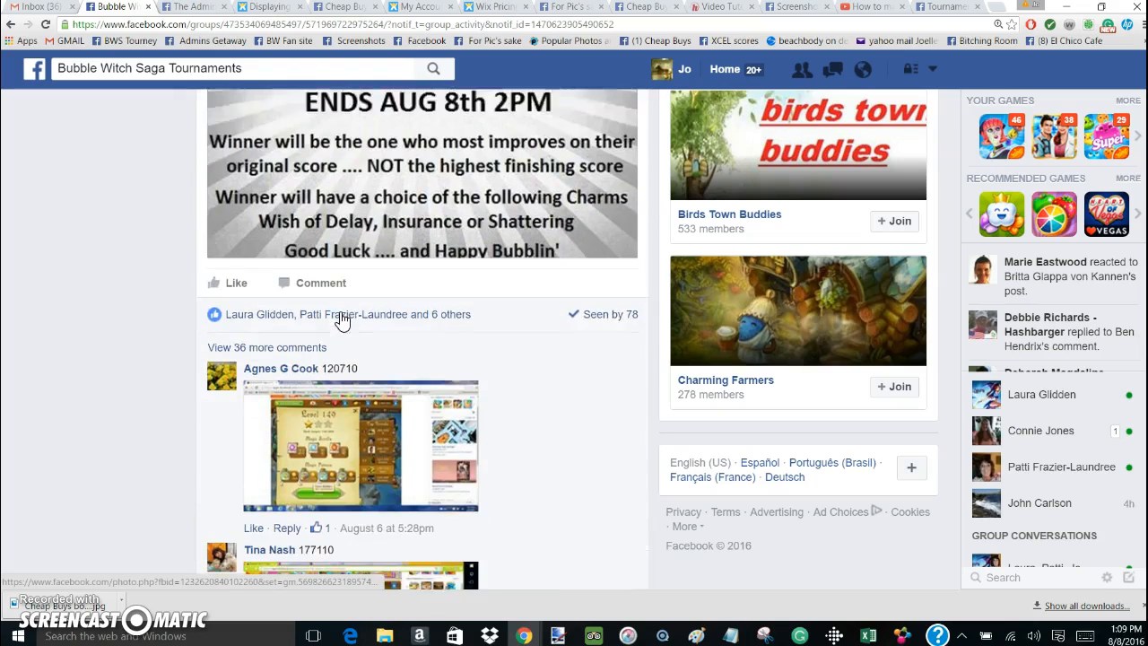
{"action": "left_click", "coordinate": [287, 316]}
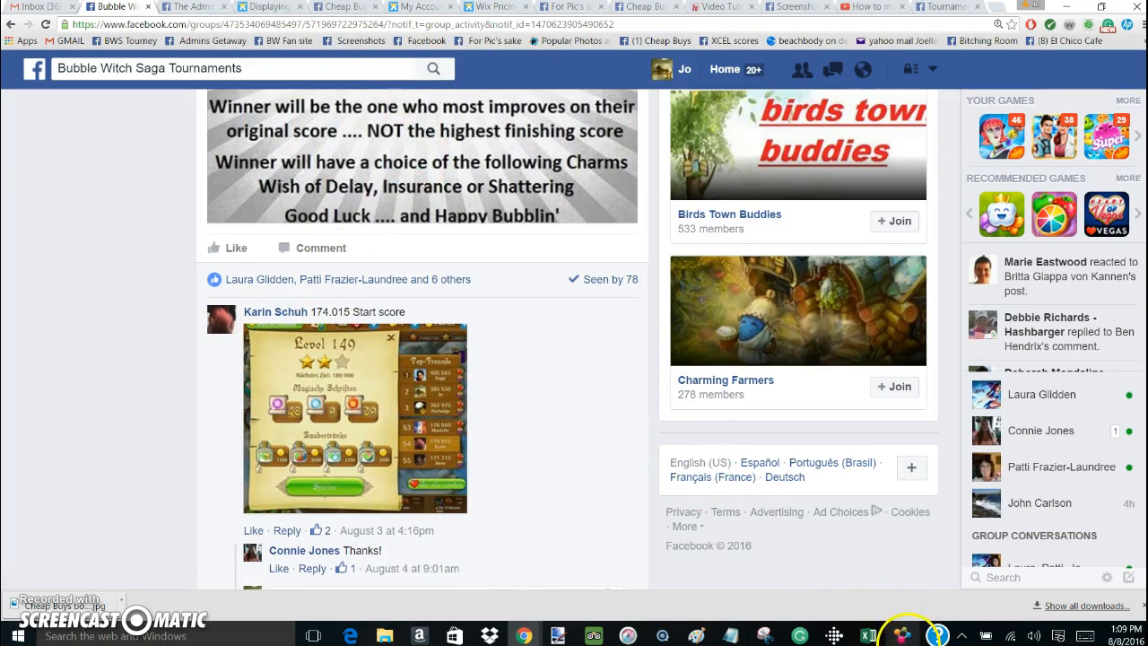
{"action": "left_click", "coordinate": [868, 635]}
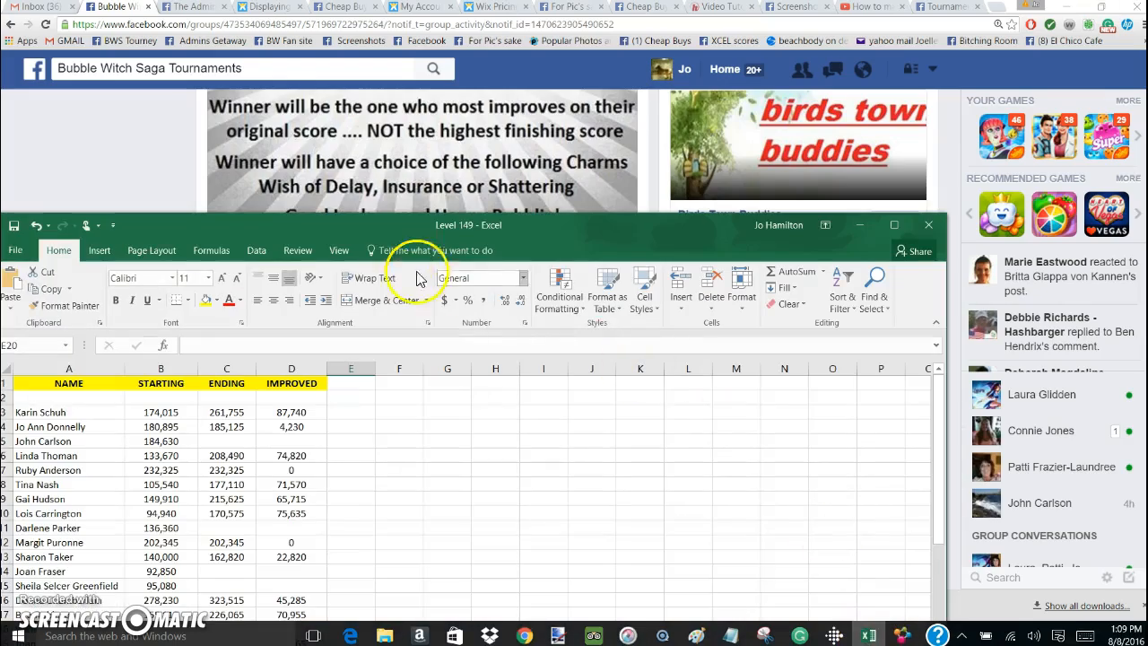
{"action": "left_click_drag", "start_coordinate": [308, 230], "coordinate": [801, 101]}
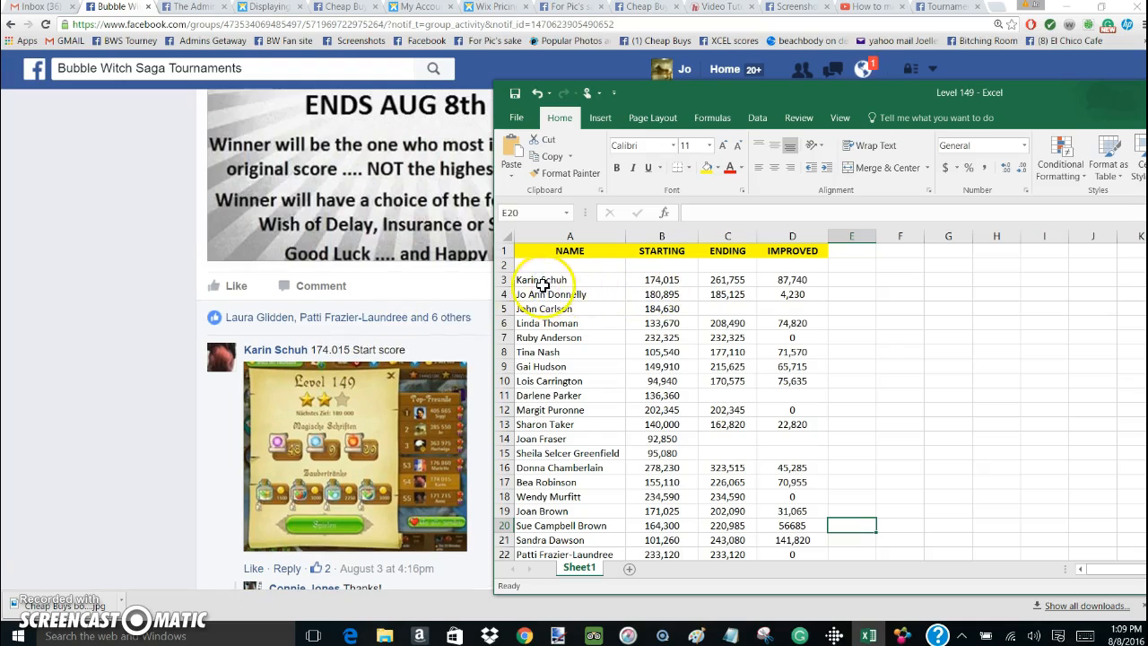
Step: Compare the starting scores in the post's comments with rows 3 to 11 of the STARTING column
{"action": "scroll", "coordinate": [400, 332], "scroll_direction": "down", "scroll_amount": 1}
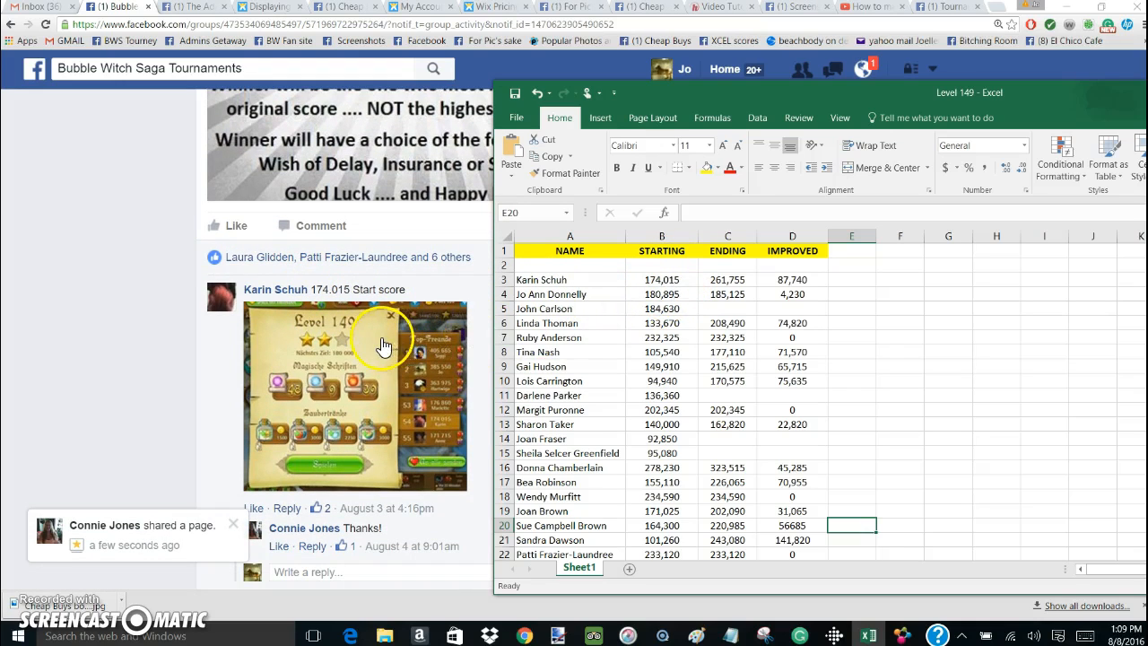
{"action": "scroll", "coordinate": [381, 347], "scroll_direction": "down", "scroll_amount": 3}
{"action": "scroll", "coordinate": [381, 347], "scroll_direction": "down", "scroll_amount": 3}
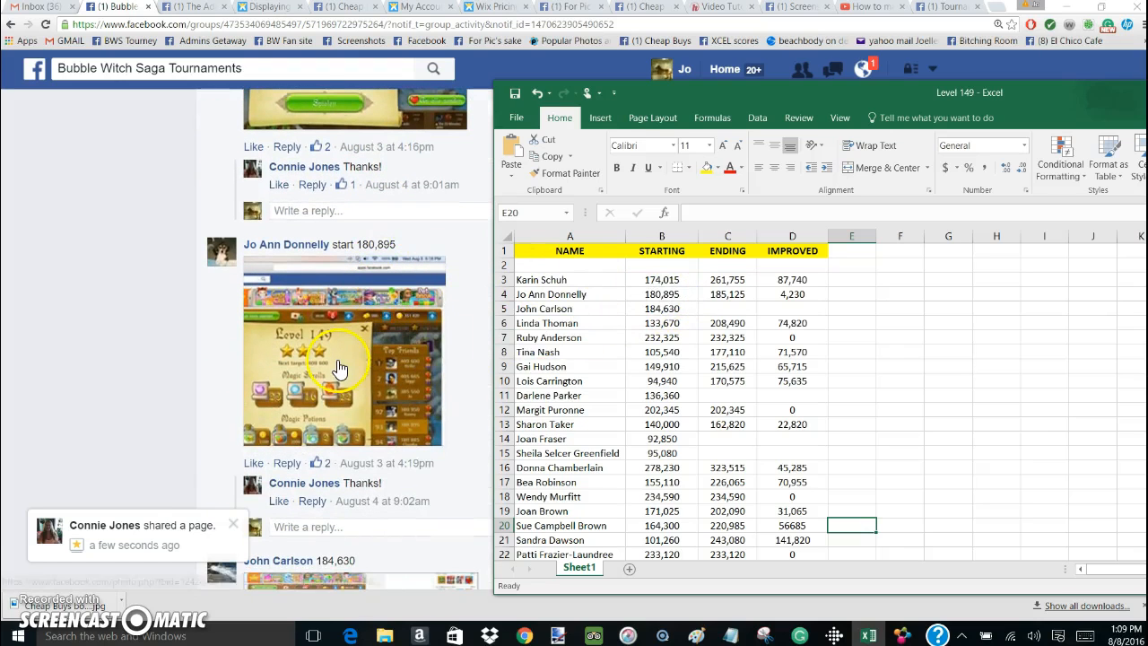
{"action": "scroll", "coordinate": [332, 368], "scroll_direction": "down", "scroll_amount": 3}
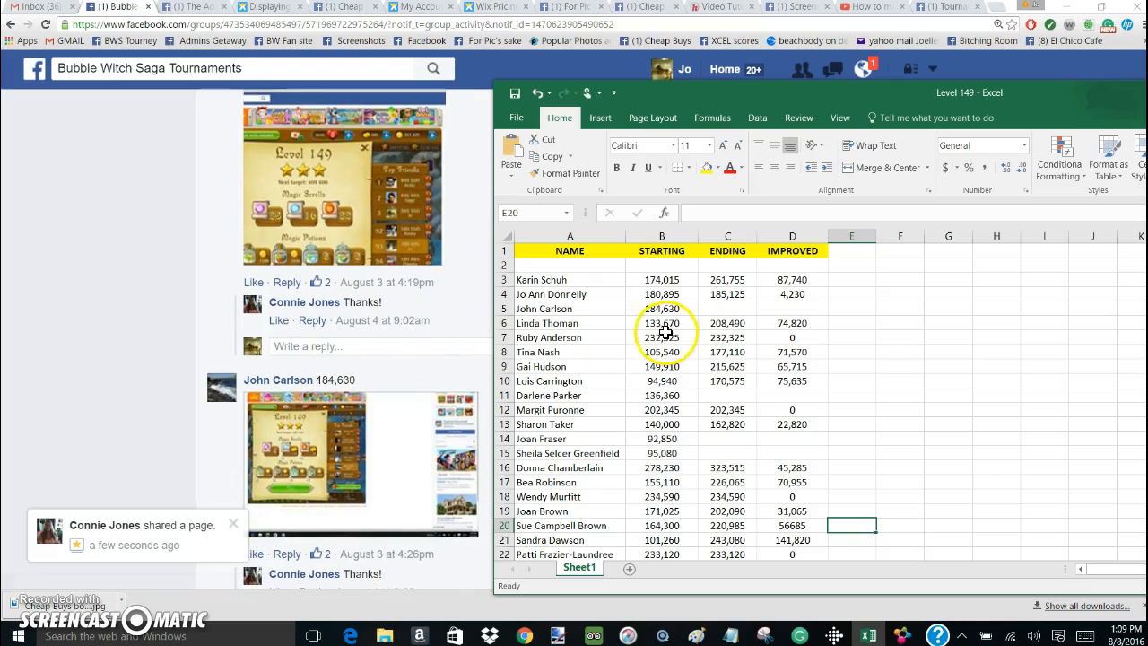
{"action": "scroll", "coordinate": [412, 354], "scroll_direction": "down", "scroll_amount": 2}
{"action": "scroll", "coordinate": [388, 360], "scroll_direction": "down", "scroll_amount": 2}
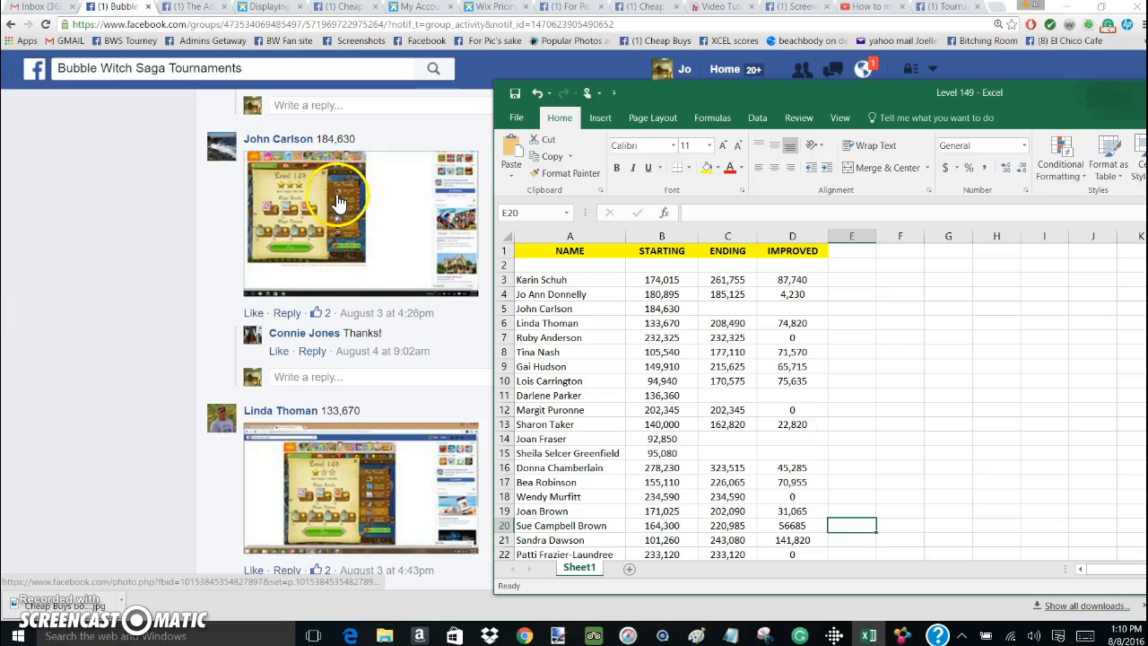
{"action": "scroll", "coordinate": [337, 194], "scroll_direction": "up", "scroll_amount": 4}
{"action": "scroll", "coordinate": [336, 194], "scroll_direction": "up", "scroll_amount": 2}
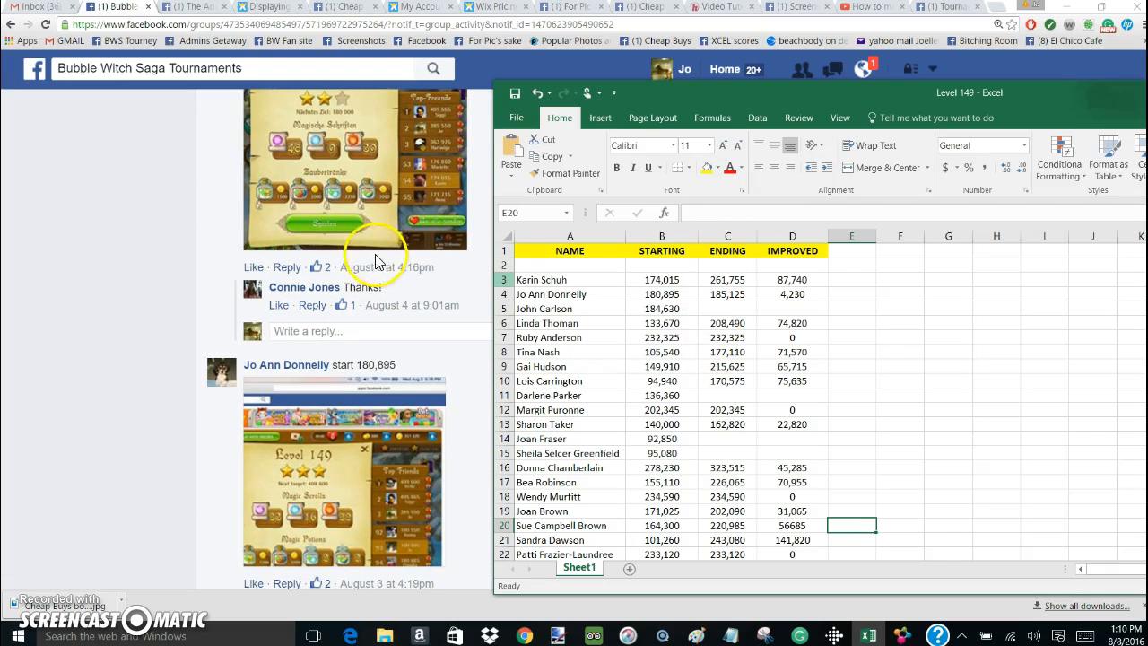
{"action": "scroll", "coordinate": [352, 267], "scroll_direction": "down", "scroll_amount": 4}
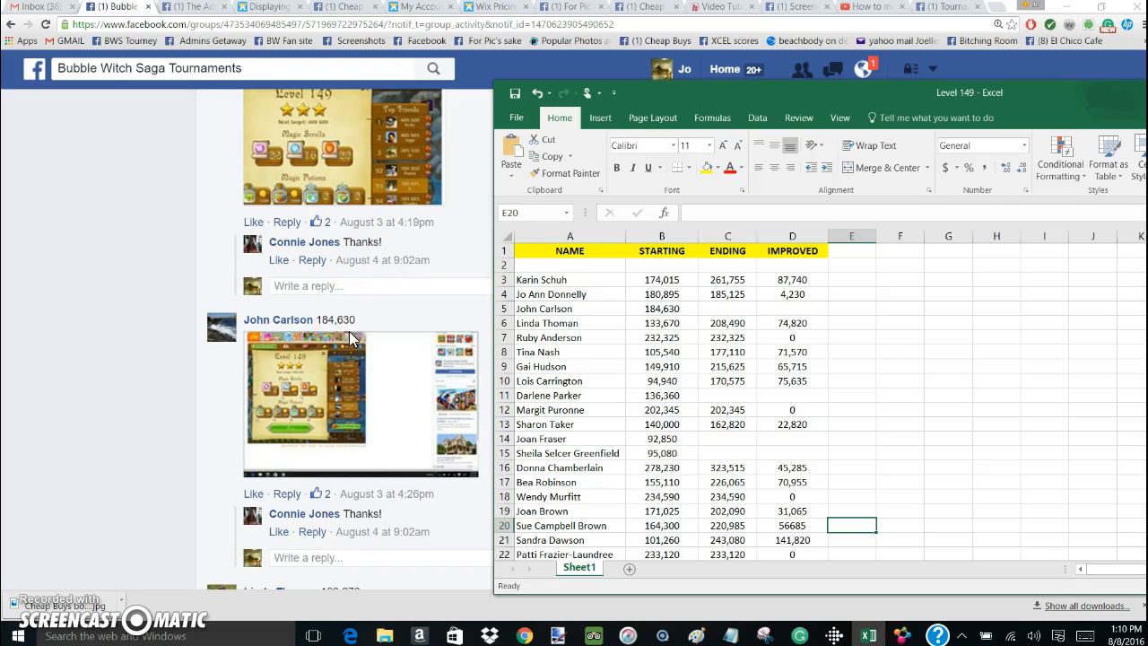
{"action": "scroll", "coordinate": [348, 330], "scroll_direction": "down", "scroll_amount": 1}
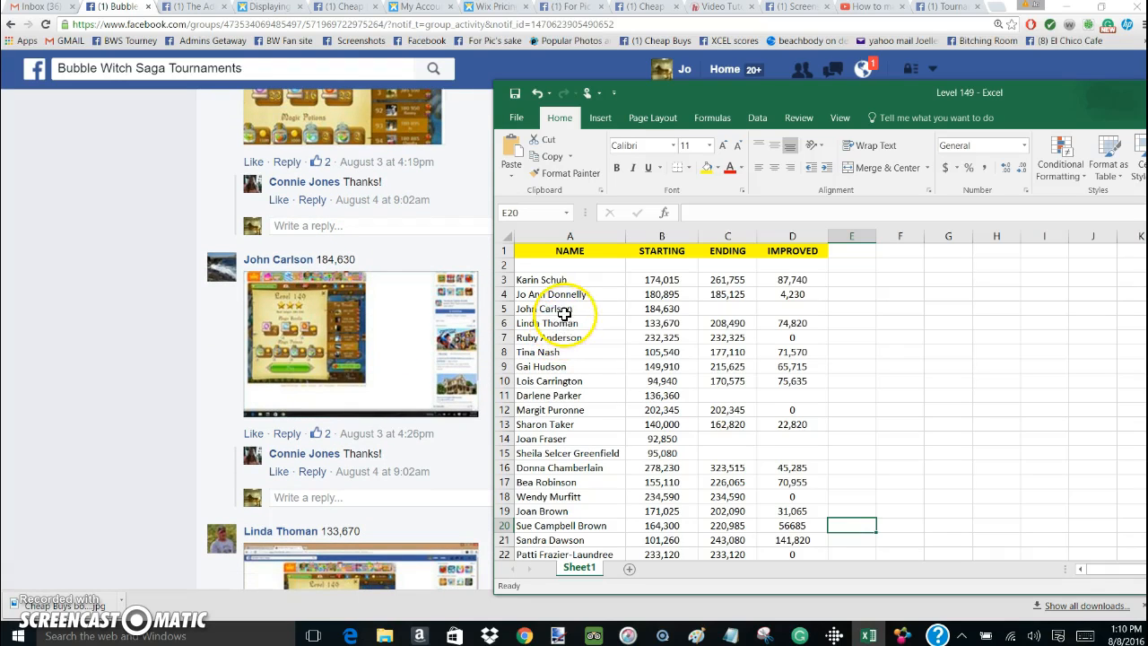
{"action": "scroll", "coordinate": [289, 301], "scroll_direction": "down", "scroll_amount": 1}
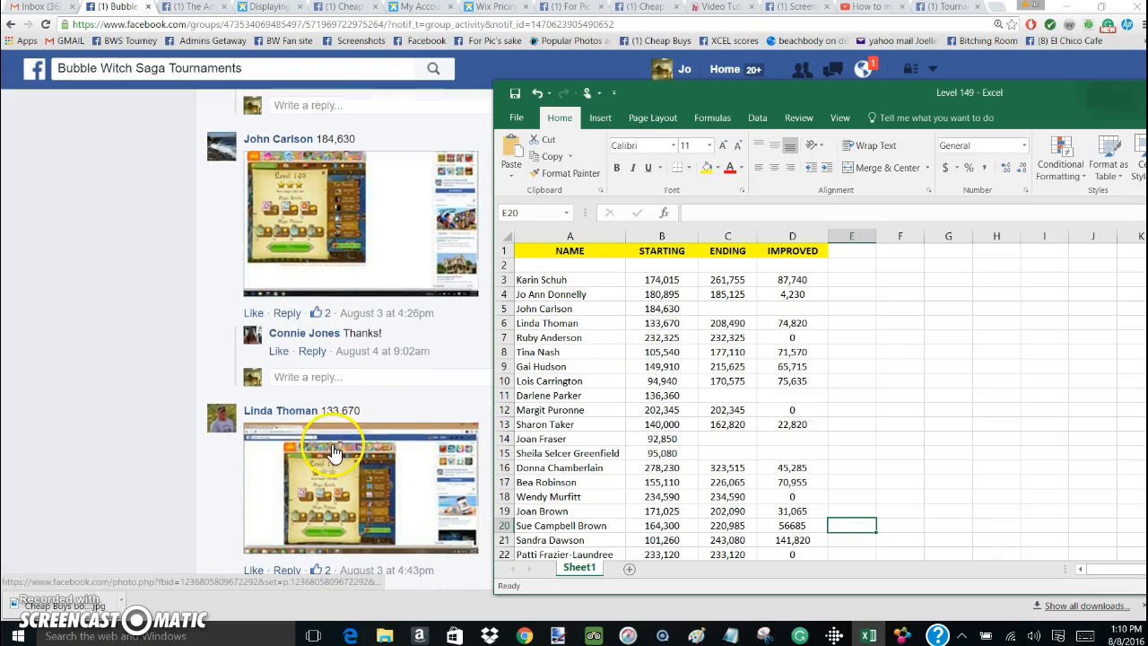
{"action": "scroll", "coordinate": [334, 436], "scroll_direction": "down", "scroll_amount": 1}
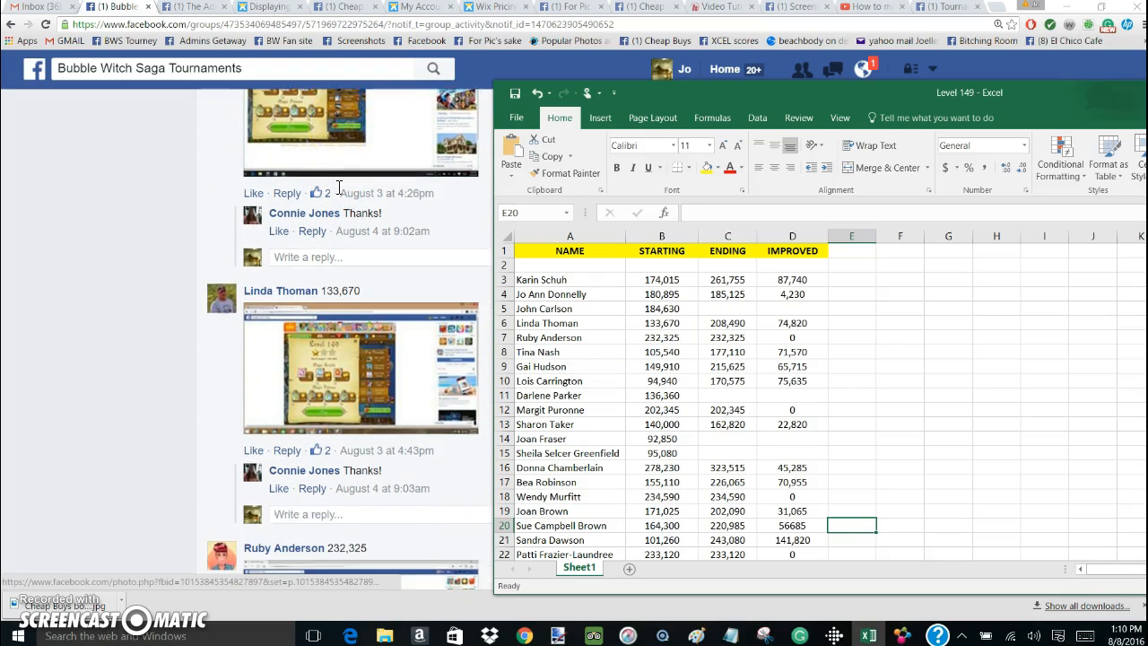
{"action": "scroll", "coordinate": [339, 194], "scroll_direction": "down", "scroll_amount": 1}
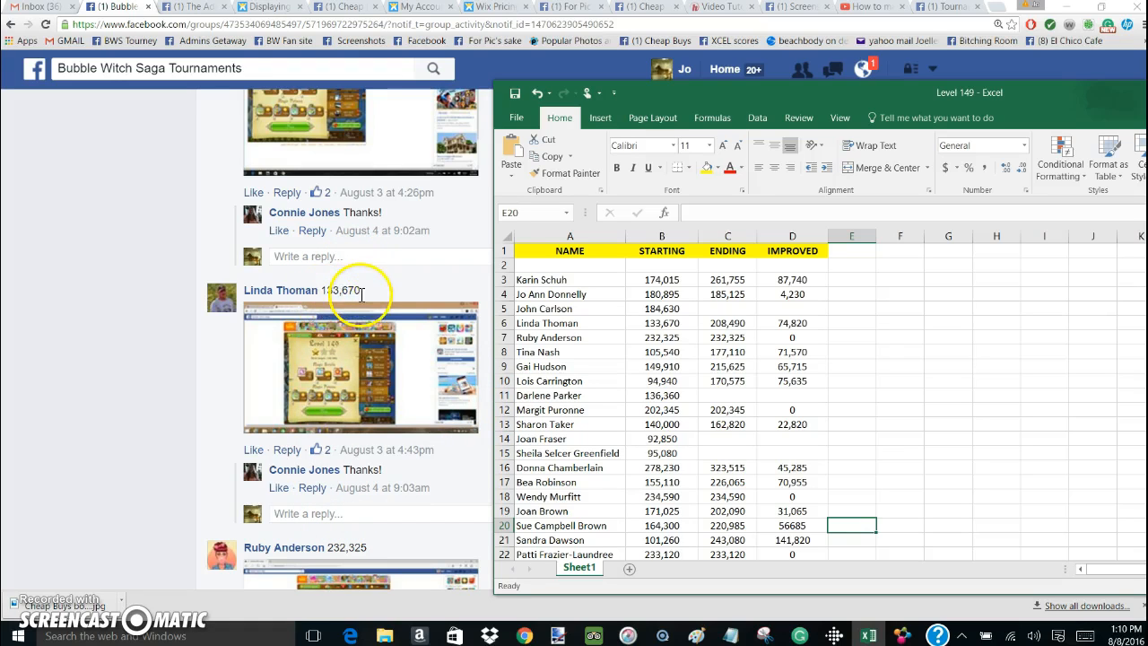
{"action": "scroll", "coordinate": [293, 508], "scroll_direction": "up", "scroll_amount": 1}
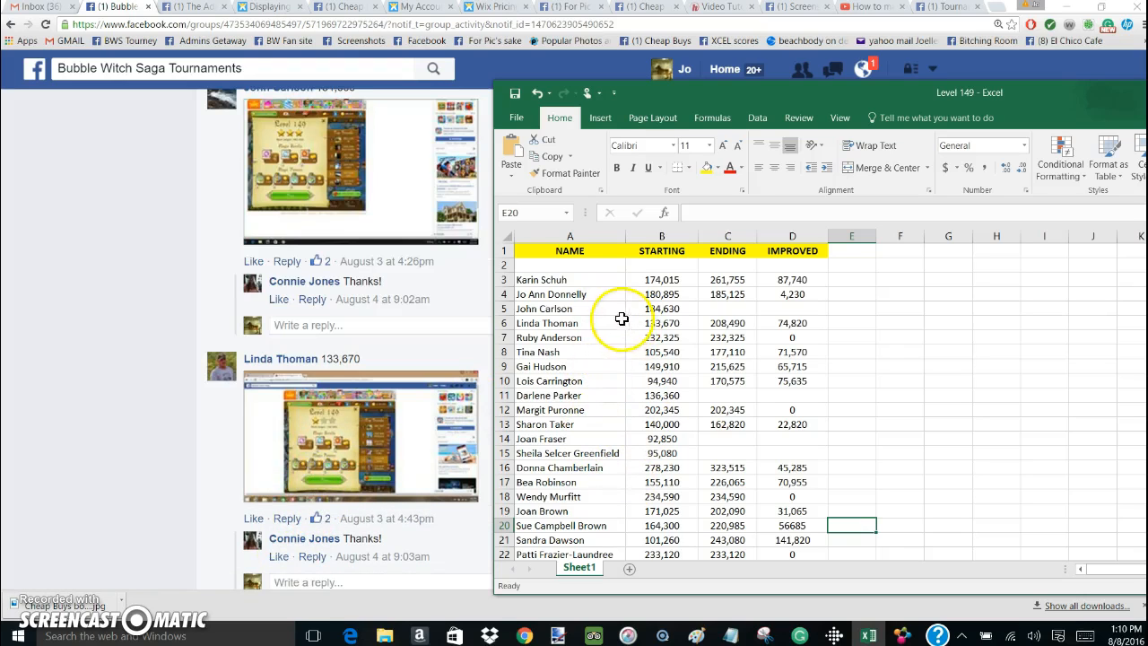
{"action": "scroll", "coordinate": [385, 327], "scroll_direction": "down", "scroll_amount": 2}
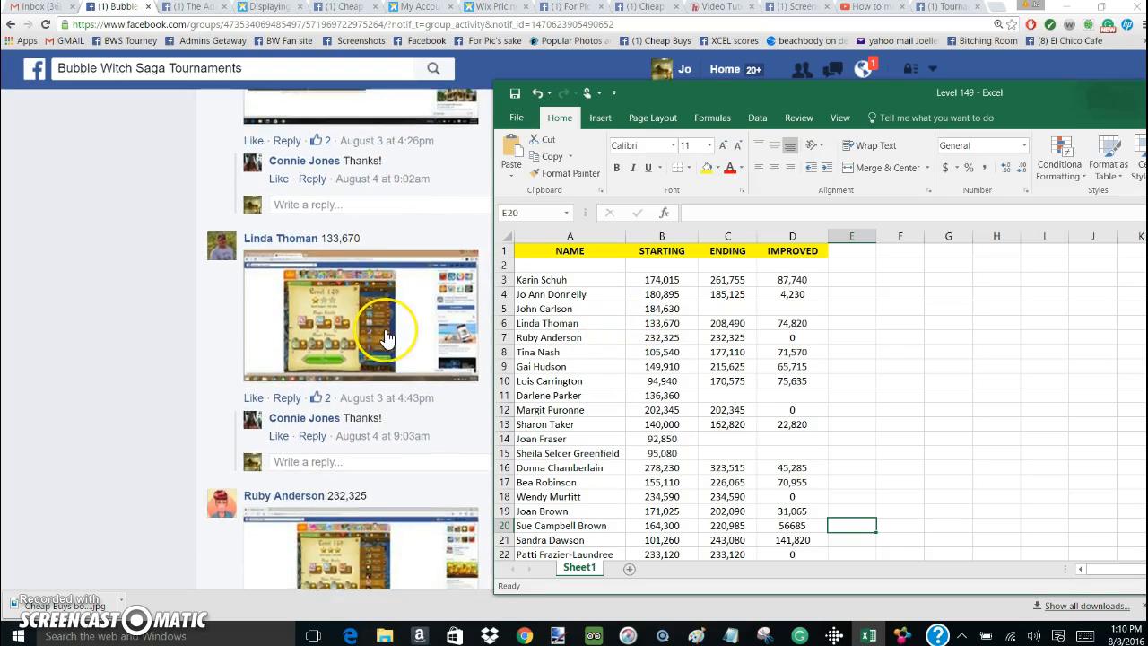
{"action": "scroll", "coordinate": [386, 337], "scroll_direction": "down", "scroll_amount": 2}
{"action": "scroll", "coordinate": [386, 337], "scroll_direction": "down", "scroll_amount": 2}
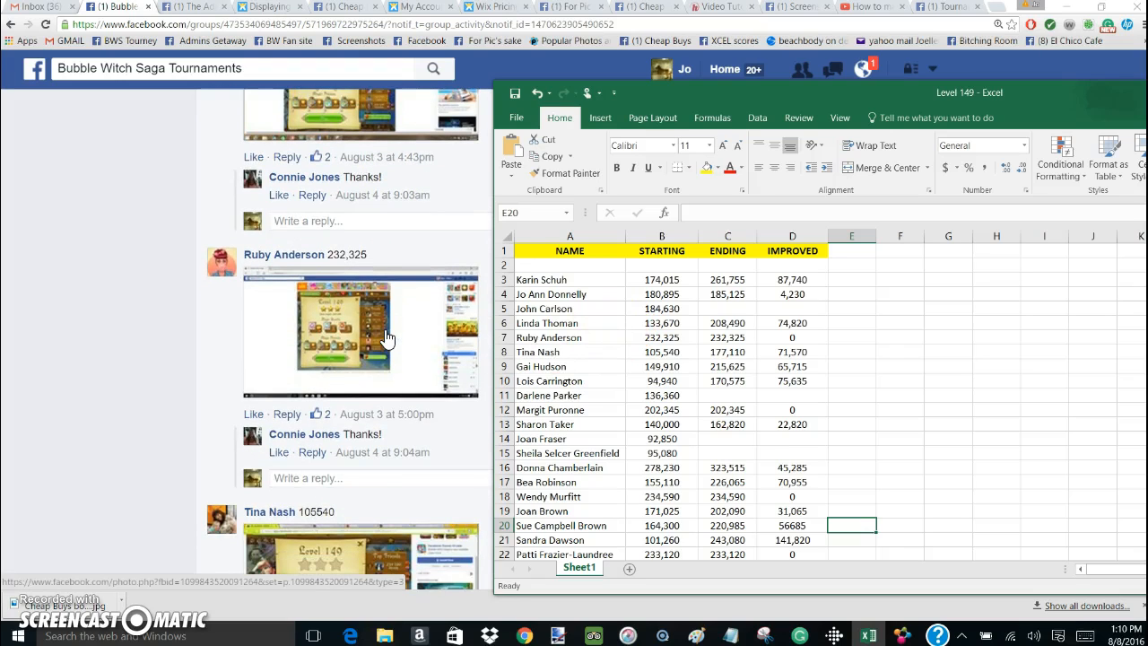
{"action": "scroll", "coordinate": [381, 370], "scroll_direction": "down", "scroll_amount": 3}
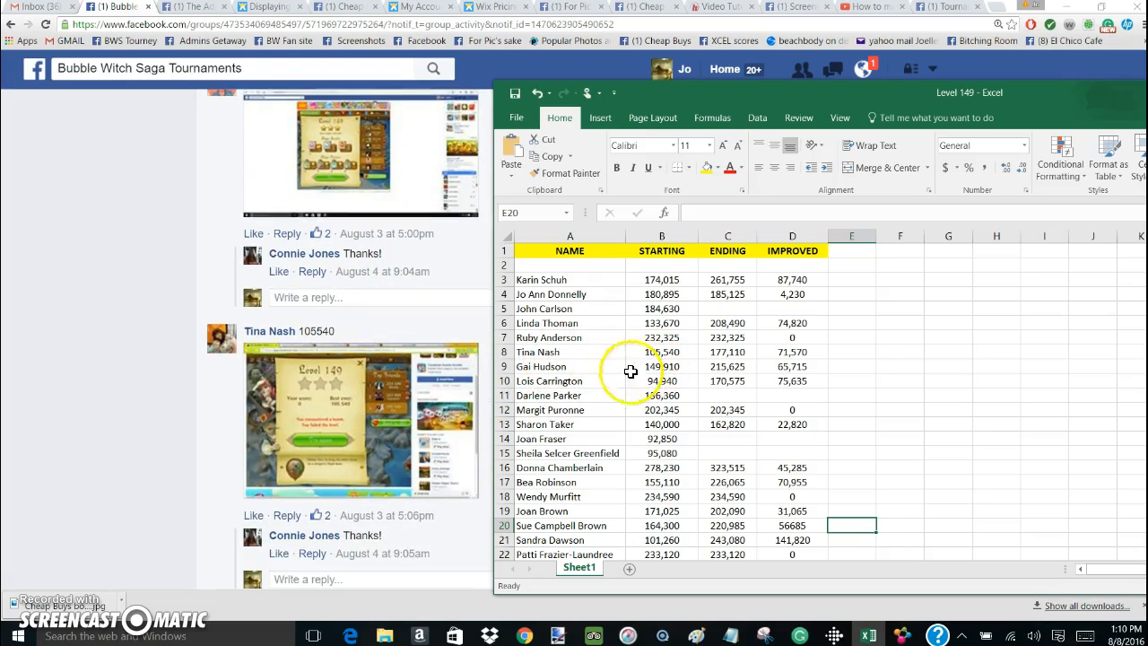
{"action": "scroll", "coordinate": [336, 408], "scroll_direction": "down", "scroll_amount": 3}
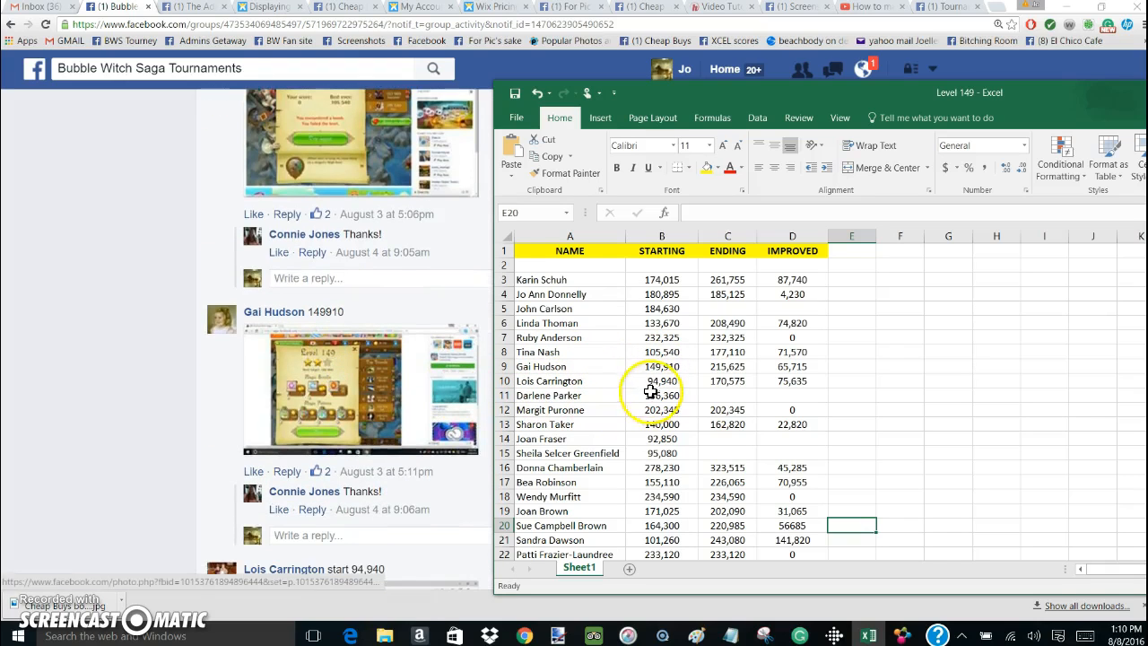
{"action": "scroll", "coordinate": [370, 372], "scroll_direction": "down", "scroll_amount": 2}
{"action": "scroll", "coordinate": [370, 372], "scroll_direction": "down", "scroll_amount": 1}
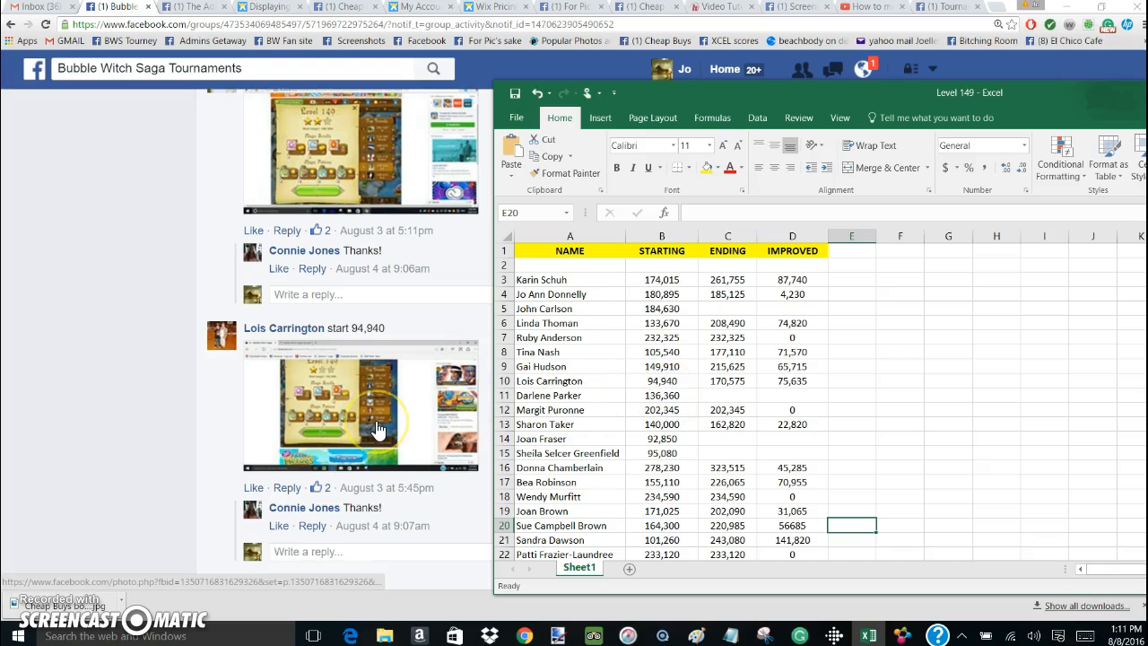
{"action": "scroll", "coordinate": [357, 417], "scroll_direction": "down", "scroll_amount": 3}
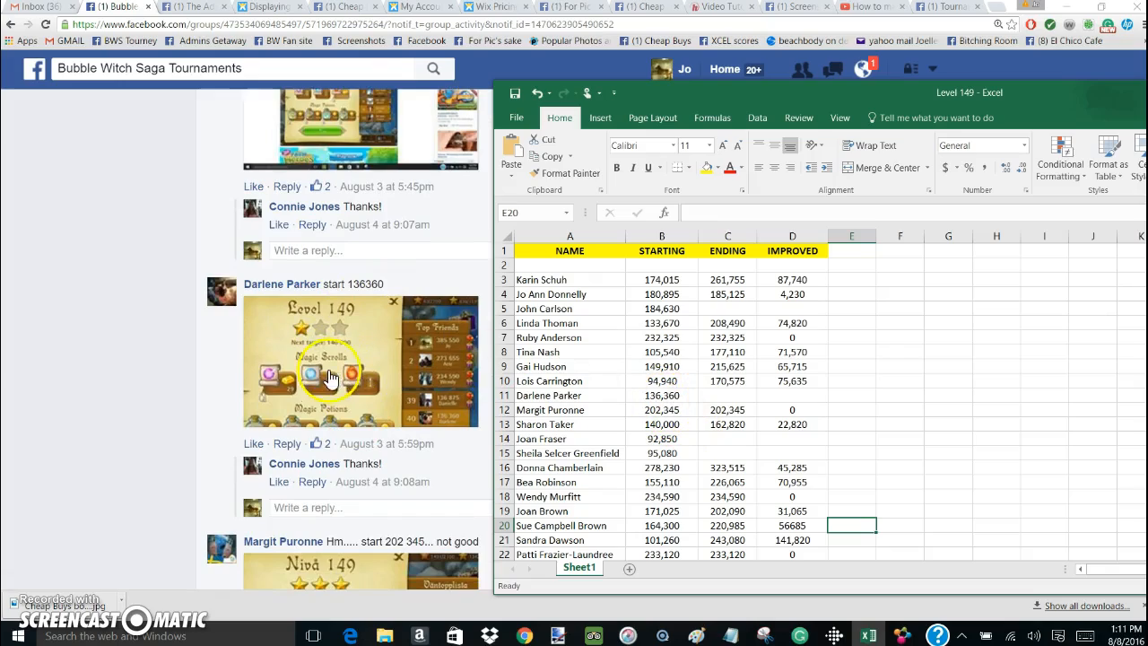
Step: Find the pinned Ending Scores Level 149 post in the Facebook group and expand all its comments
{"action": "scroll", "coordinate": [291, 448], "scroll_direction": "up", "scroll_amount": 10}
{"action": "scroll", "coordinate": [294, 335], "scroll_direction": "up", "scroll_amount": 15}
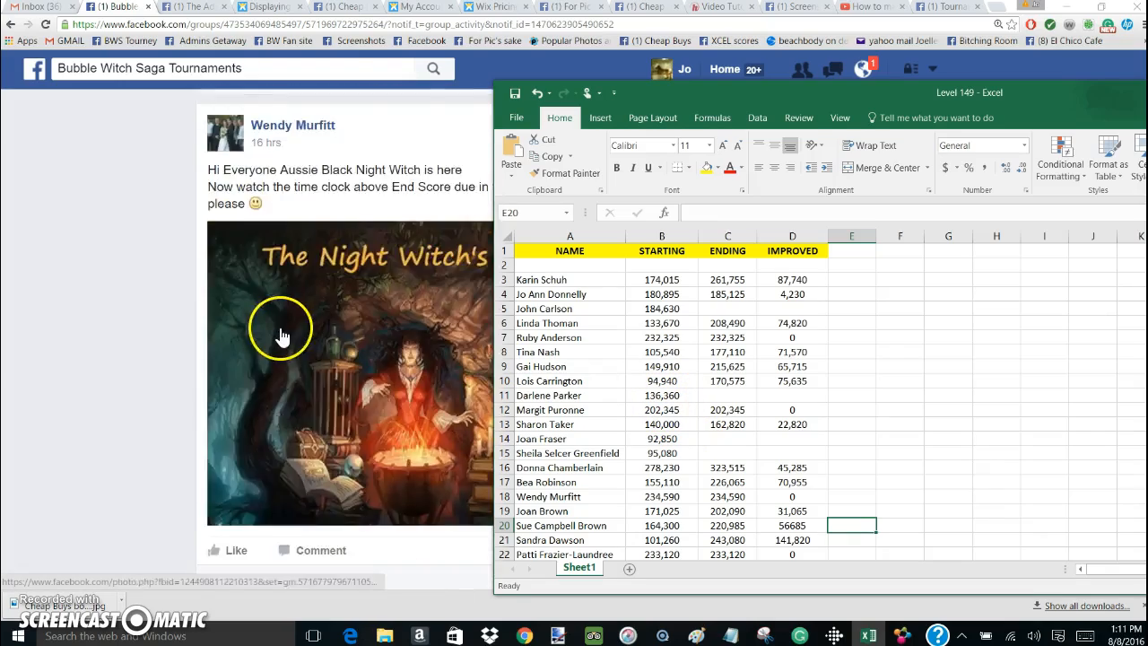
{"action": "scroll", "coordinate": [275, 324], "scroll_direction": "up", "scroll_amount": 10}
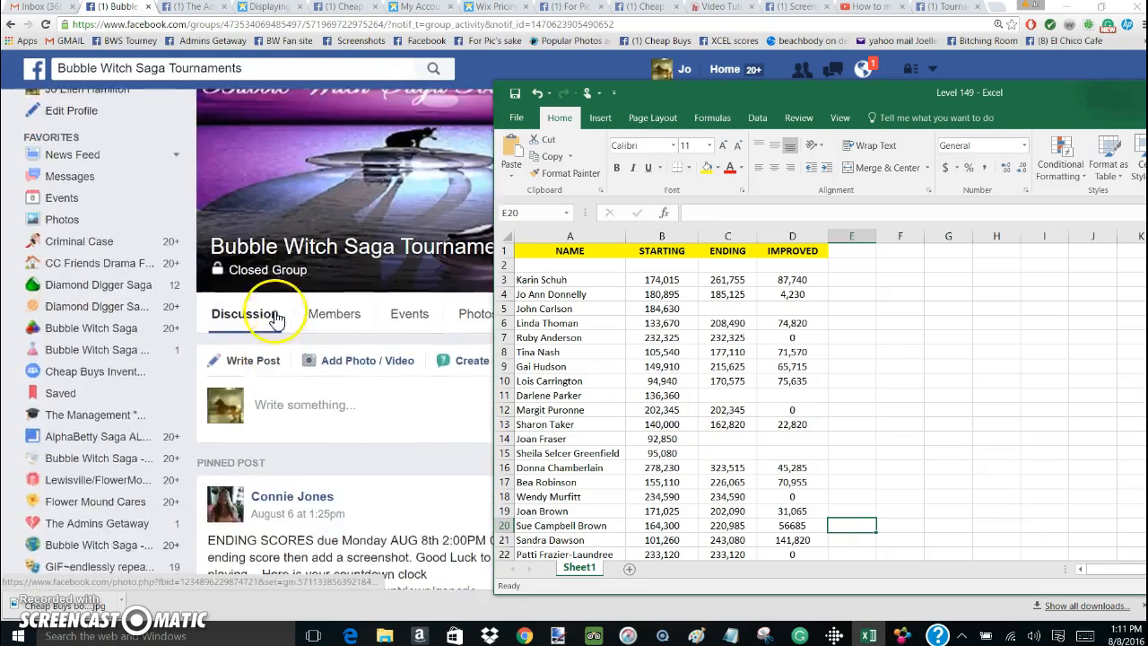
{"action": "left_click_drag", "start_coordinate": [845, 97], "coordinate": [882, 101]}
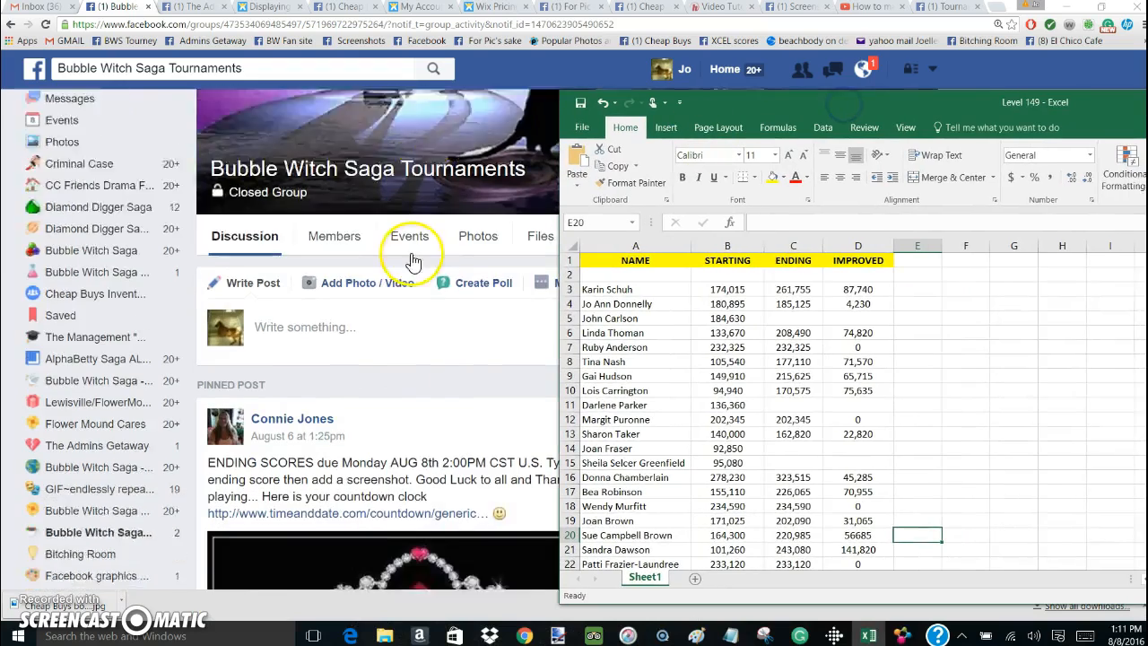
{"action": "scroll", "coordinate": [359, 340], "scroll_direction": "down", "scroll_amount": 7}
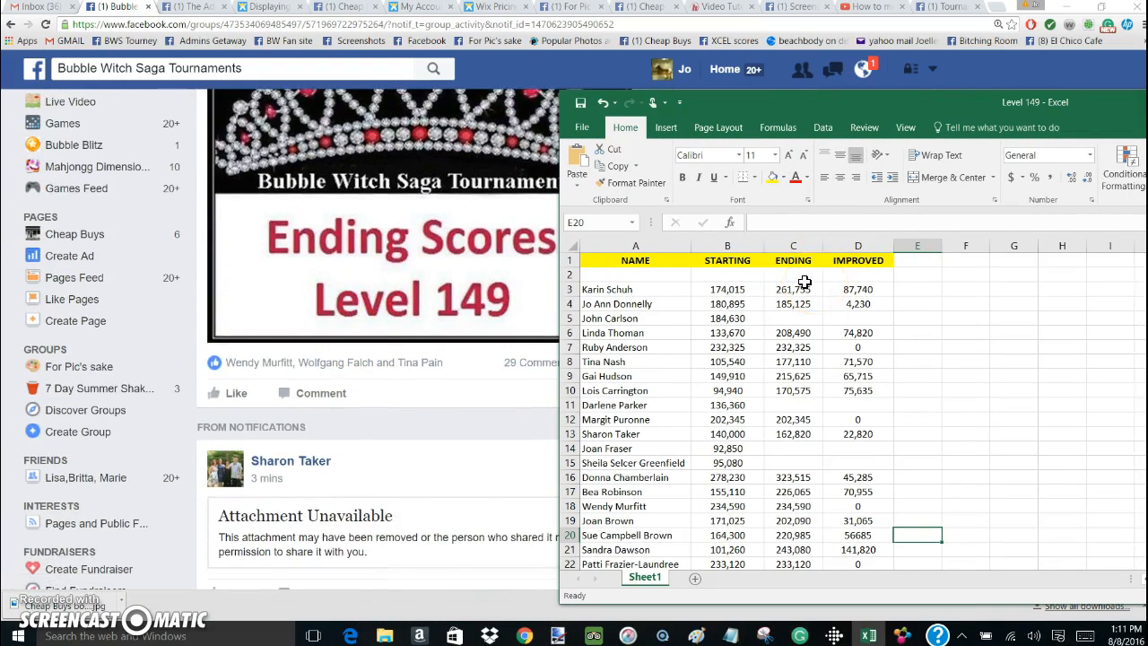
{"action": "left_click", "coordinate": [520, 365]}
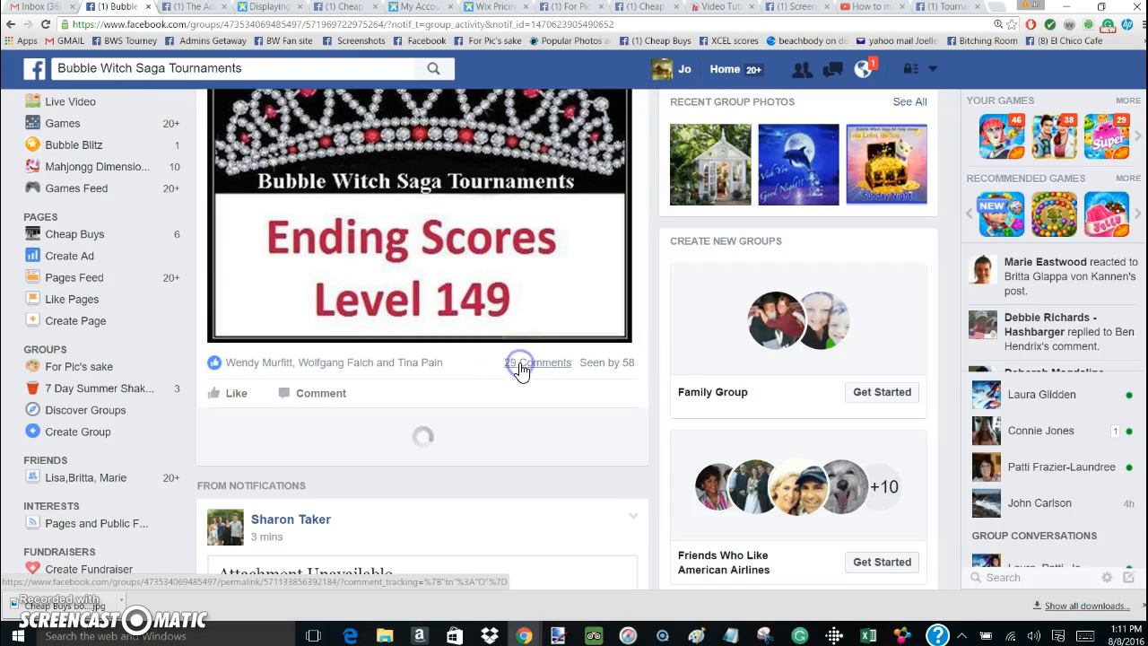
{"action": "left_click", "coordinate": [298, 424]}
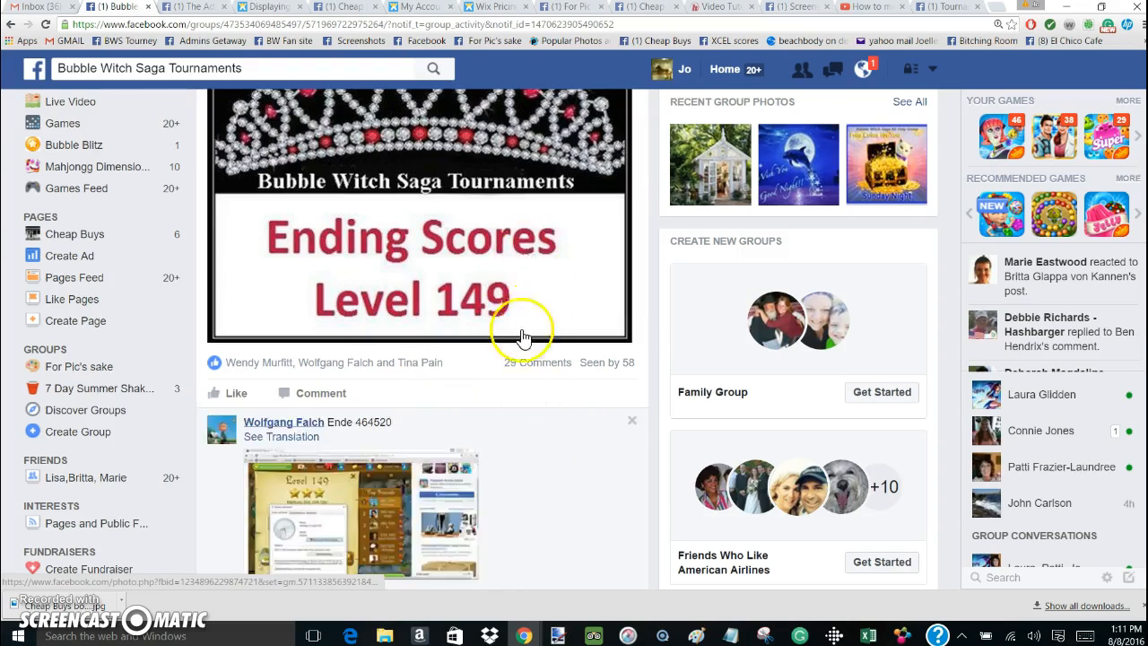
Step: Switch back to the Level 149 Excel workbook and place it beside the first ending-score comments
{"action": "scroll", "coordinate": [525, 320], "scroll_direction": "down", "scroll_amount": 8}
{"action": "scroll", "coordinate": [521, 329], "scroll_direction": "up", "scroll_amount": 7}
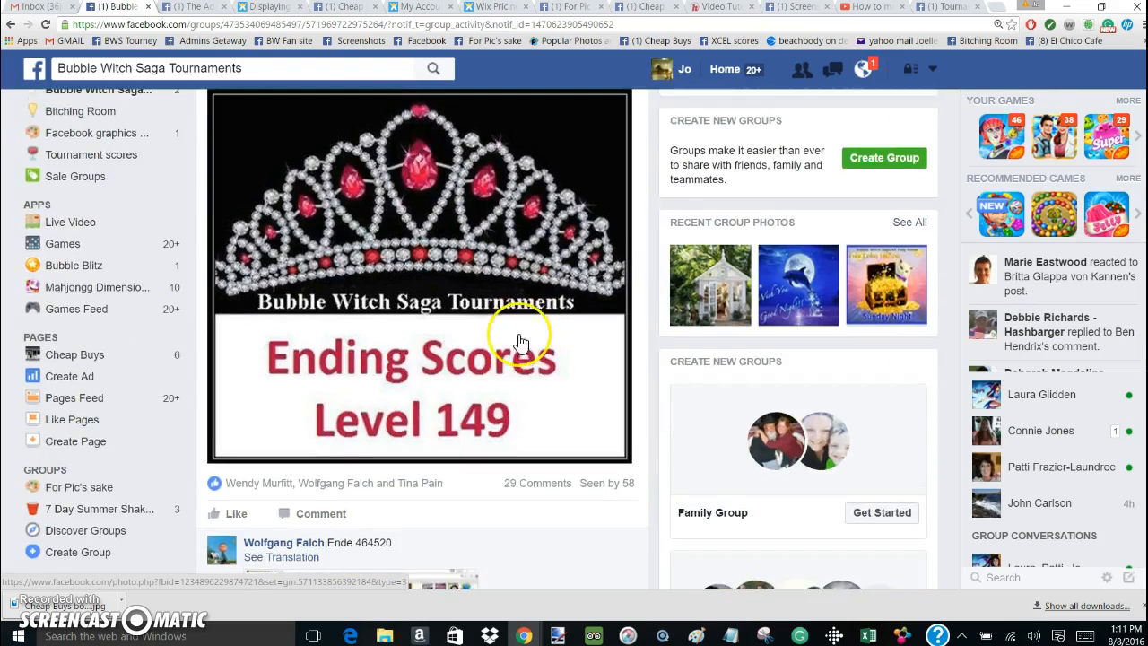
{"action": "scroll", "coordinate": [533, 366], "scroll_direction": "down", "scroll_amount": 4}
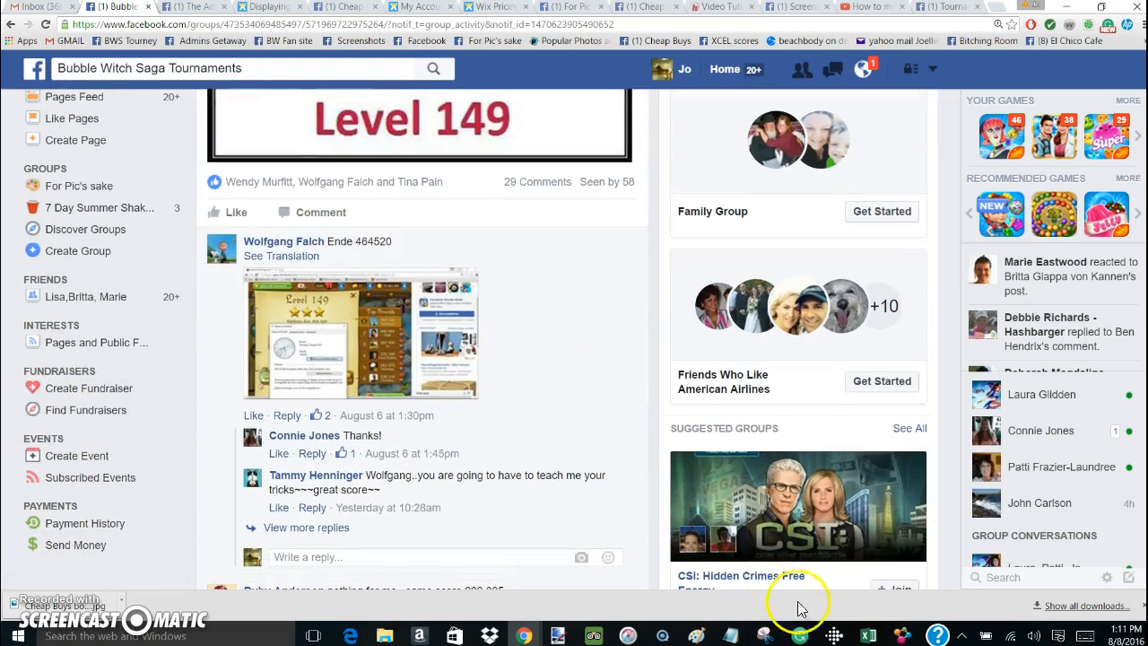
{"action": "left_click", "coordinate": [868, 637]}
{"action": "left_click_drag", "start_coordinate": [733, 112], "coordinate": [719, 56]}
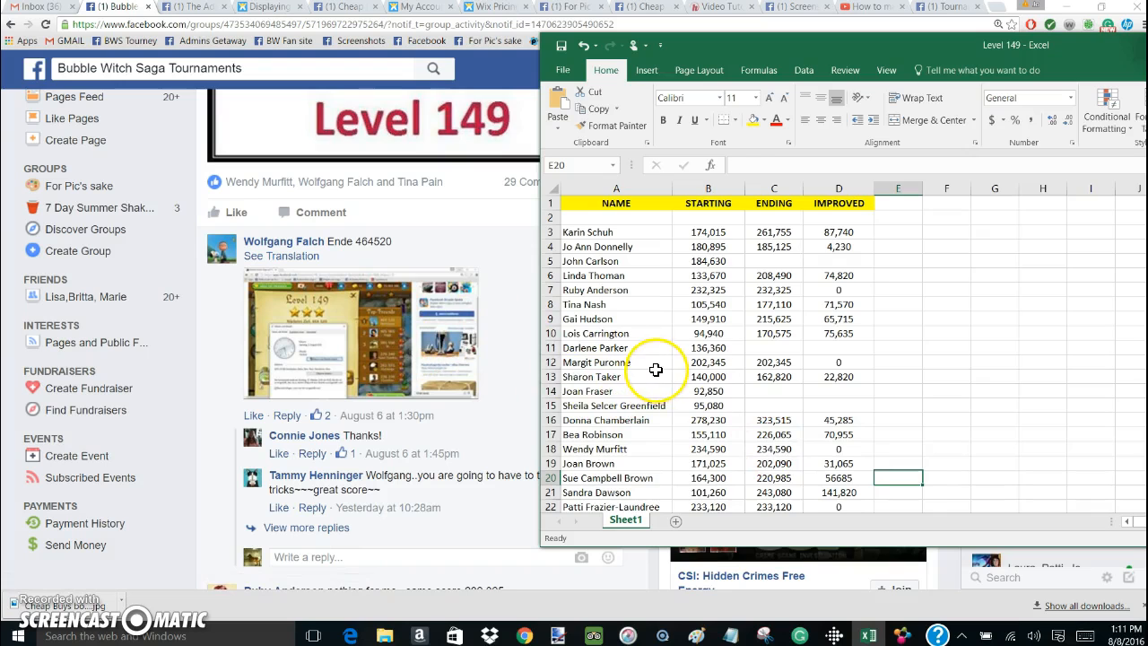
Step: Compare the first two ending-score comments with rows 27 and 7 of the sheet's ENDING column
{"action": "scroll", "coordinate": [662, 354], "scroll_direction": "down", "scroll_amount": 3}
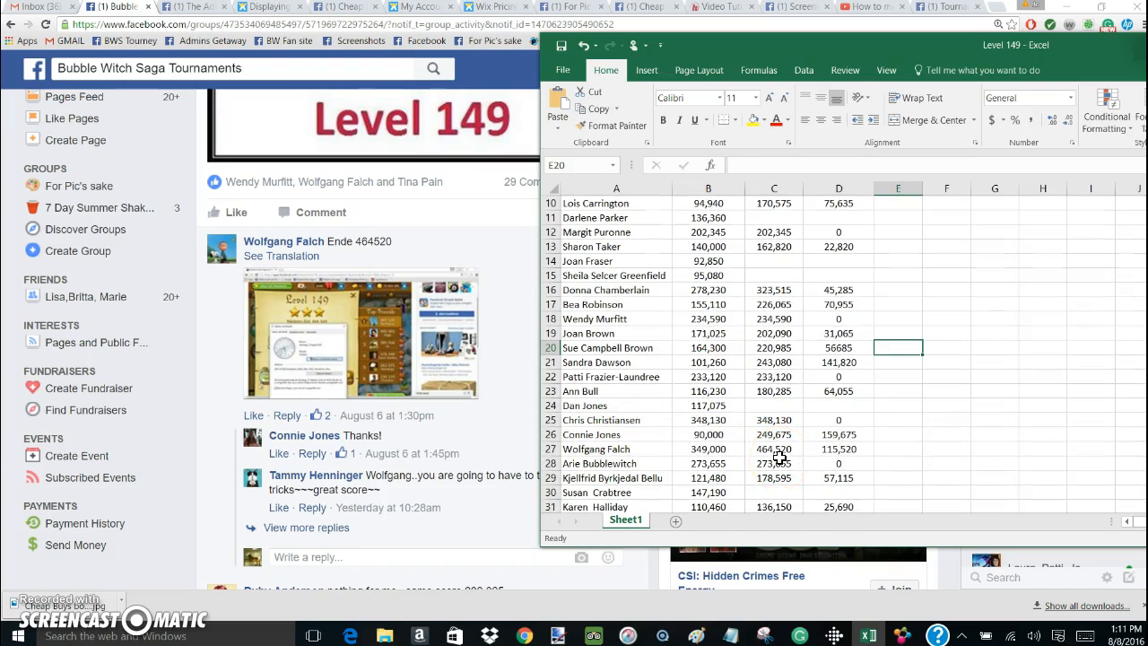
{"action": "scroll", "coordinate": [339, 327], "scroll_direction": "down", "scroll_amount": 1}
{"action": "mouse_move", "coordinate": [333, 326]}
{"action": "scroll", "coordinate": [333, 326], "scroll_direction": "down", "scroll_amount": 2}
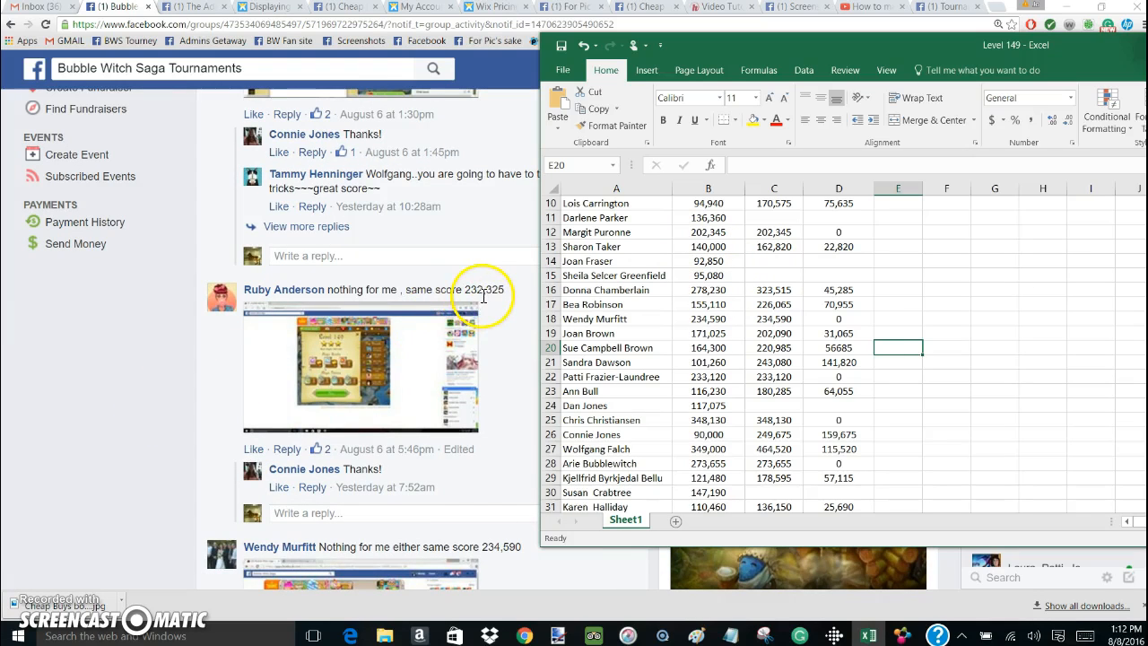
{"action": "scroll", "coordinate": [628, 372], "scroll_direction": "up", "scroll_amount": 2}
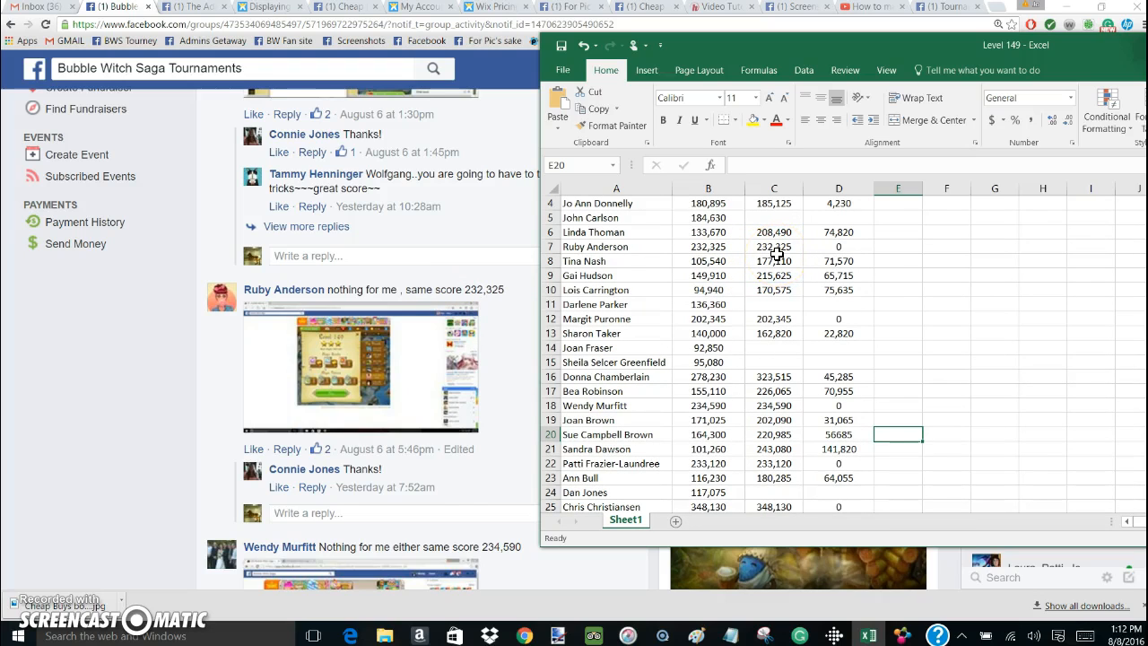
{"action": "scroll", "coordinate": [286, 345], "scroll_direction": "down", "scroll_amount": 3}
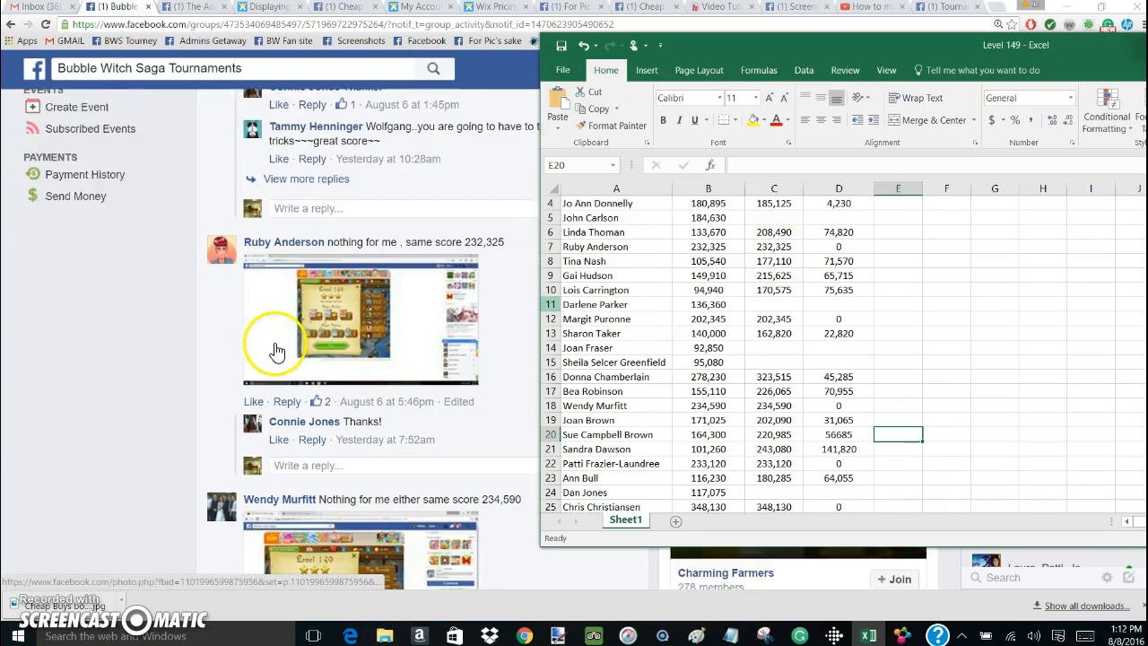
Step: Read through the following ending-score comments and their screenshots, down to the comment with end score 170,595
{"action": "scroll", "coordinate": [352, 348], "scroll_direction": "down", "scroll_amount": 4}
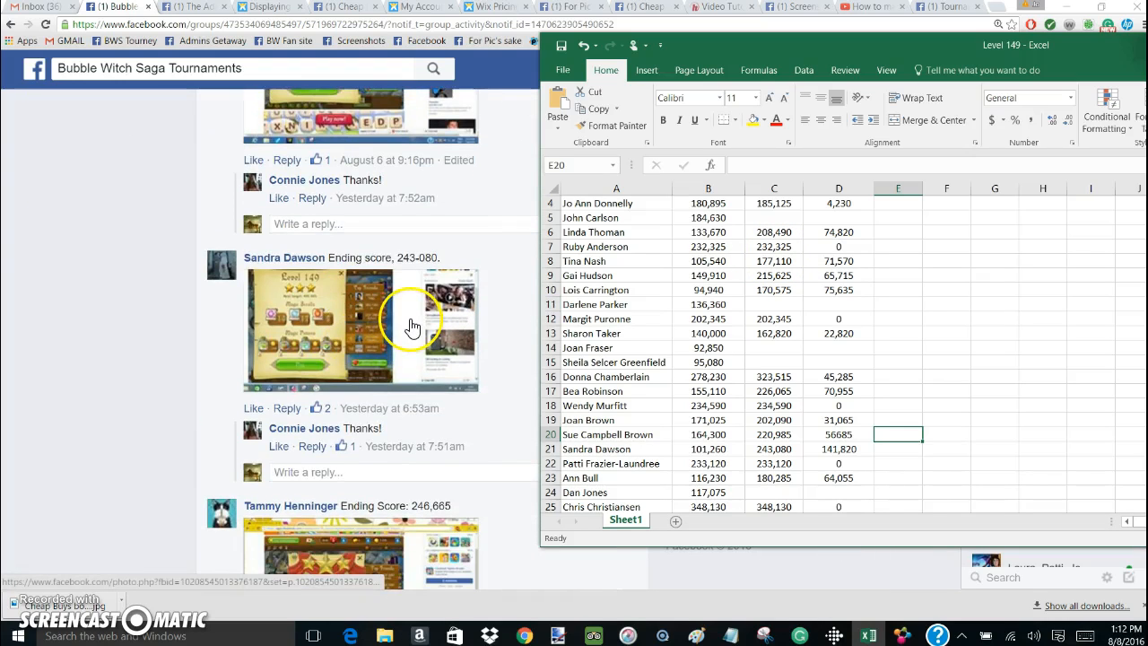
{"action": "scroll", "coordinate": [412, 327], "scroll_direction": "down", "scroll_amount": 1}
{"action": "scroll", "coordinate": [328, 391], "scroll_direction": "down", "scroll_amount": 2}
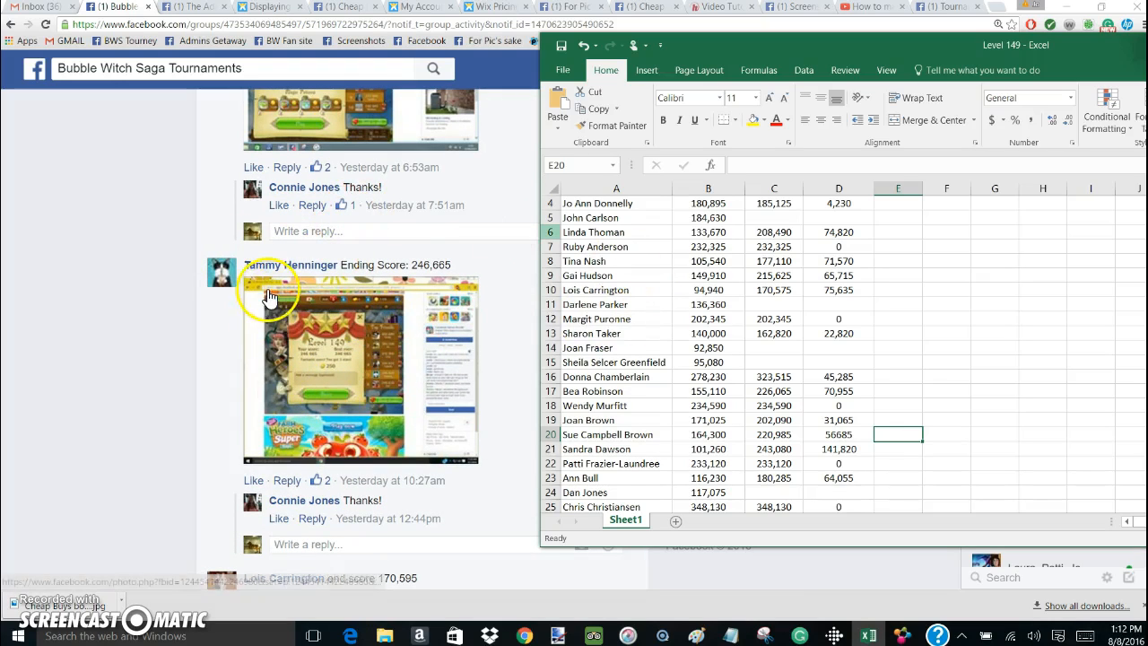
{"action": "scroll", "coordinate": [269, 296], "scroll_direction": "down", "scroll_amount": 2}
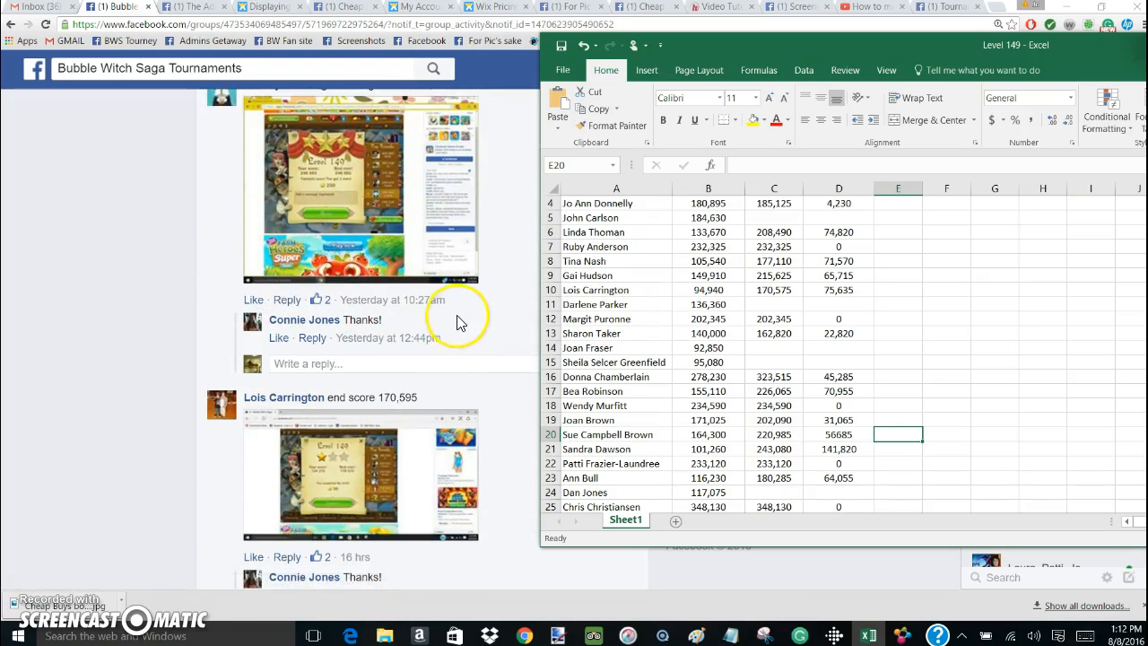
{"action": "scroll", "coordinate": [459, 321], "scroll_direction": "down", "scroll_amount": 1}
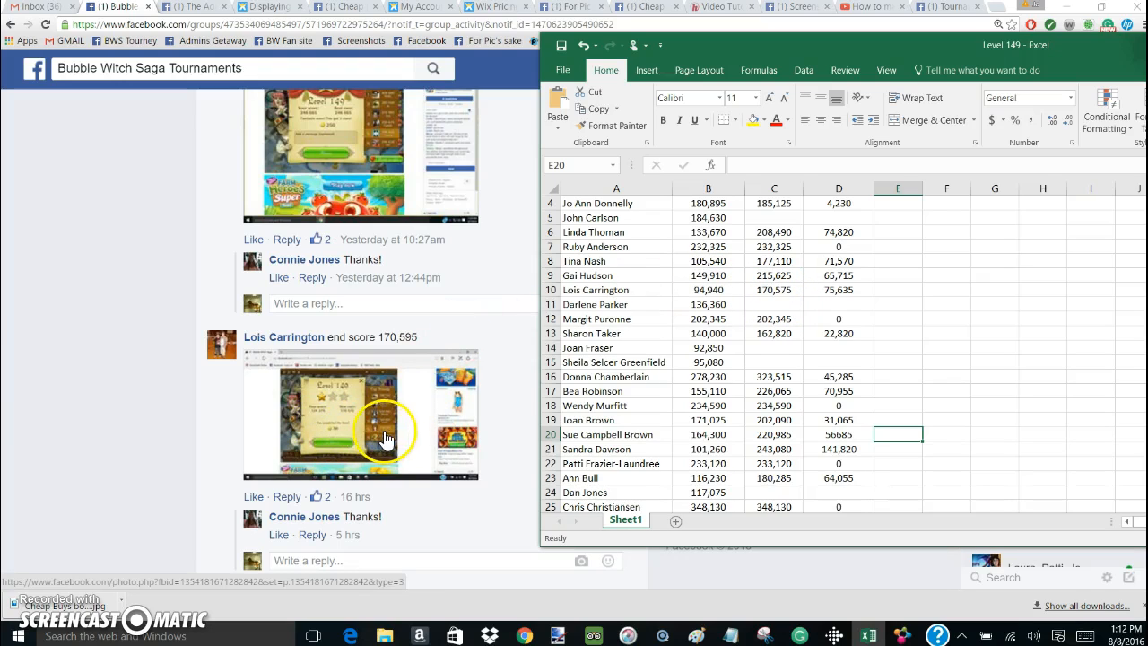
{"action": "scroll", "coordinate": [382, 439], "scroll_direction": "down", "scroll_amount": 1}
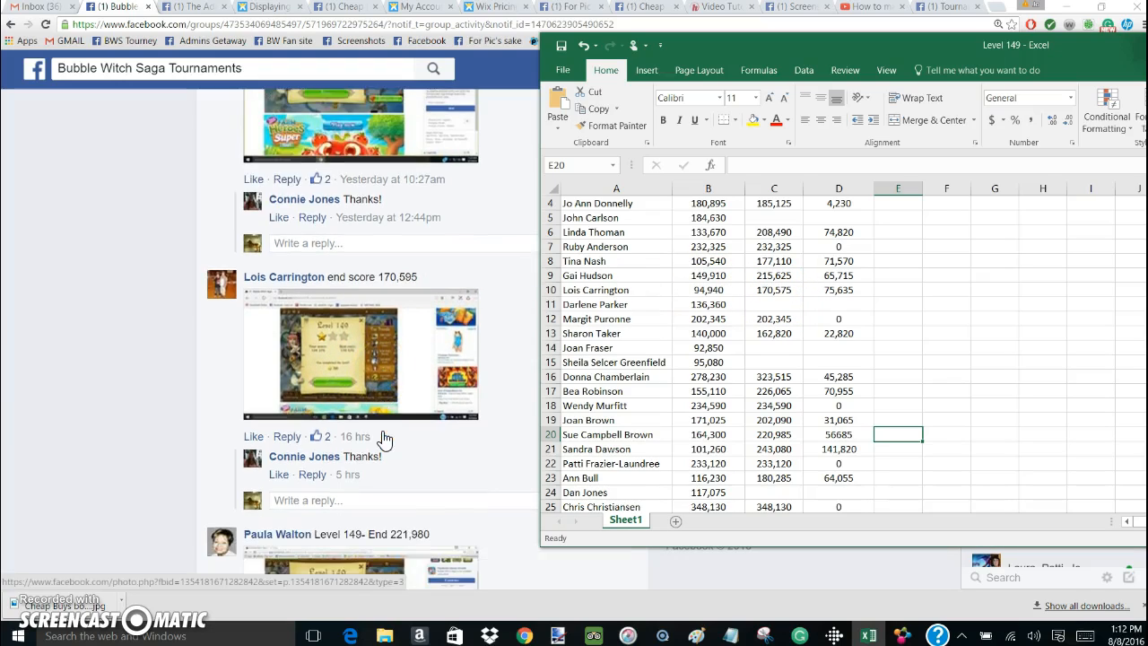
{"action": "left_click", "coordinate": [275, 500]}
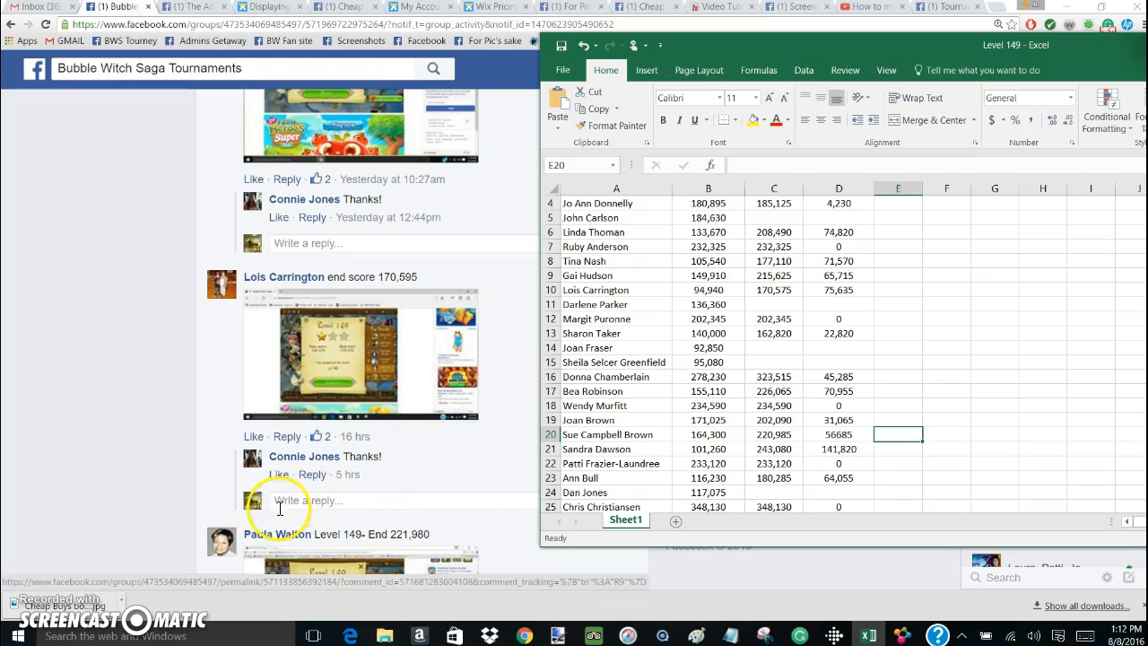
Step: Compare the comment reading "Level 149- End 221,980" with row 34 of the sheet and view the list down to row 38
{"action": "scroll", "coordinate": [413, 319], "scroll_direction": "down", "scroll_amount": 4}
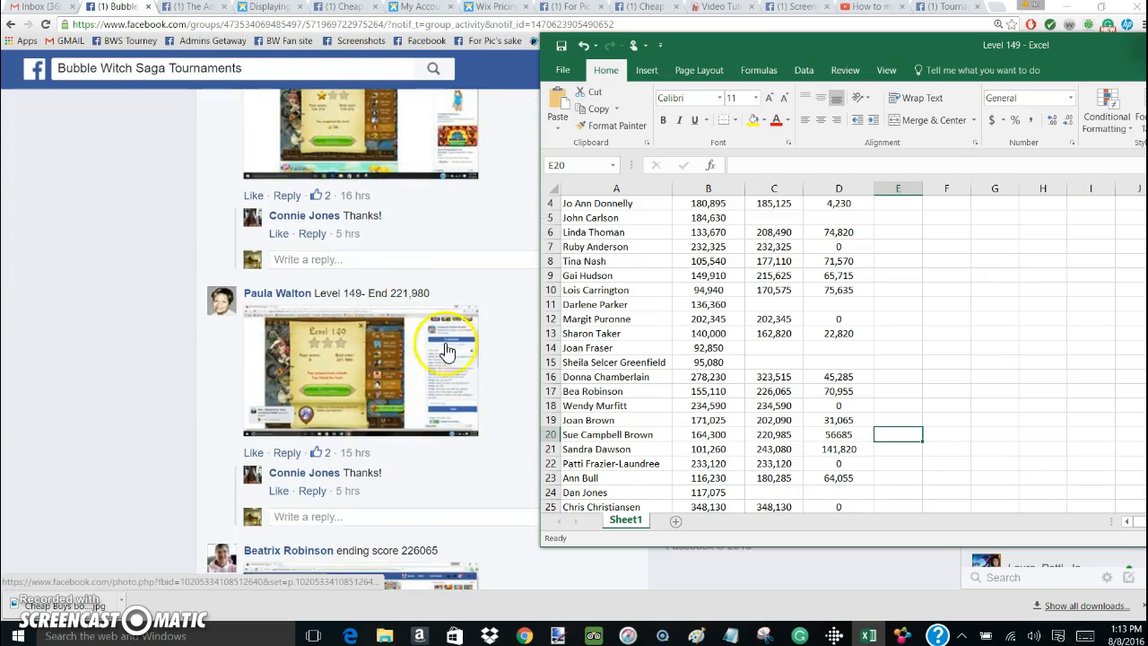
{"action": "scroll", "coordinate": [610, 414], "scroll_direction": "up", "scroll_amount": 1}
{"action": "scroll", "coordinate": [638, 416], "scroll_direction": "down", "scroll_amount": 1}
{"action": "scroll", "coordinate": [637, 417], "scroll_direction": "down", "scroll_amount": 4}
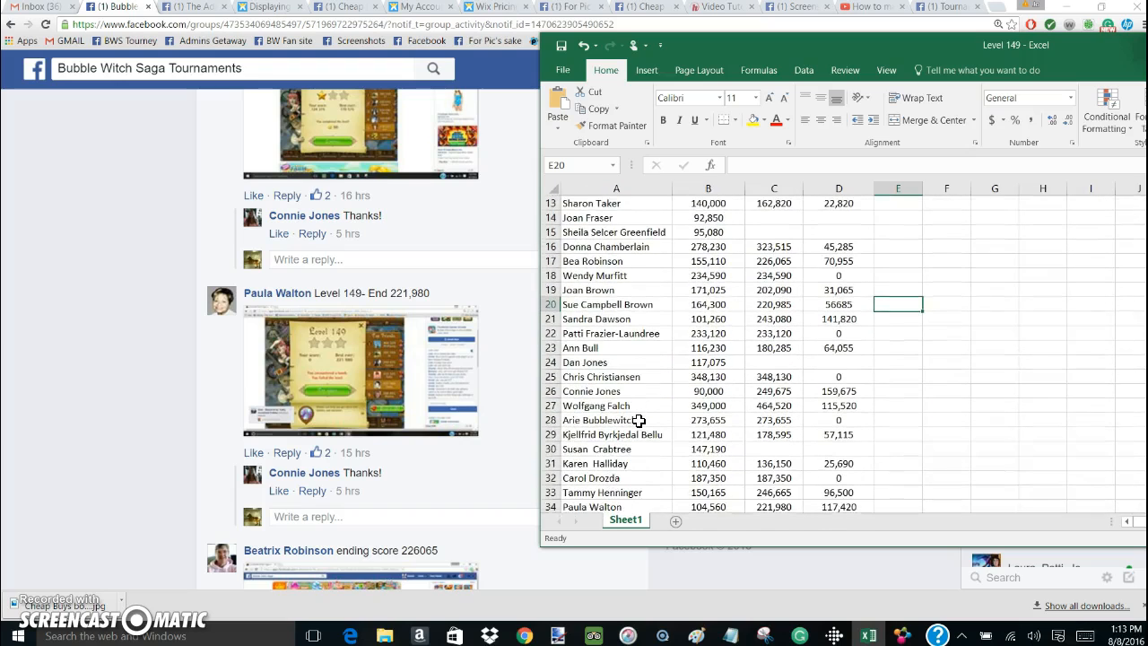
{"action": "scroll", "coordinate": [638, 420], "scroll_direction": "down", "scroll_amount": 3}
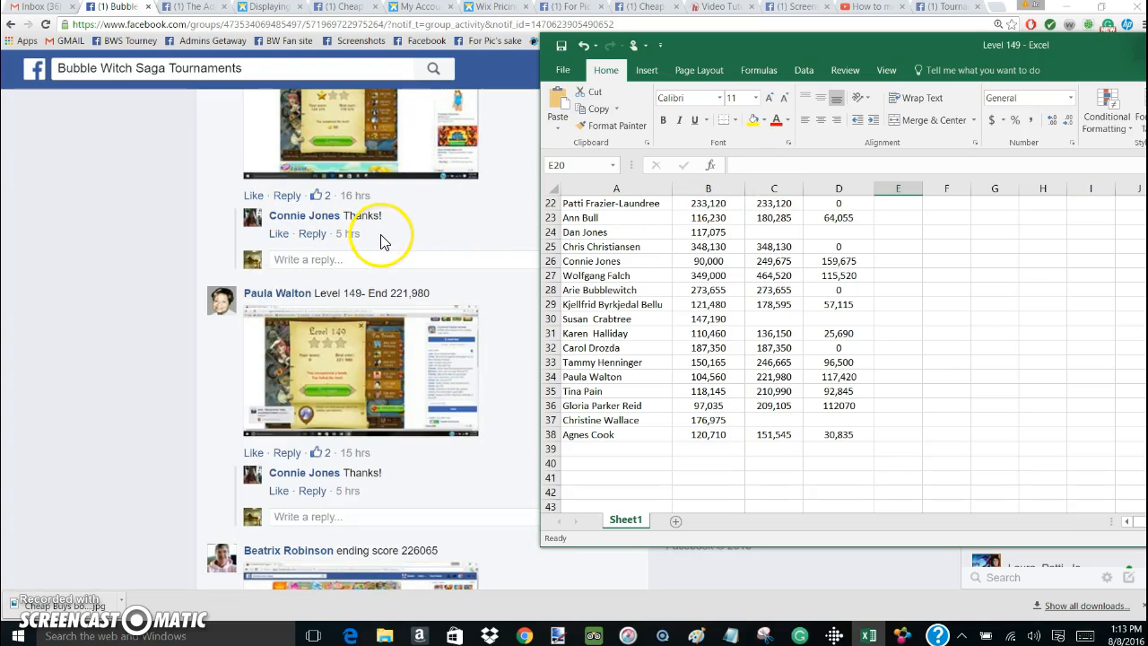
Step: Return to the first comment on the pinned ending-scores post and minimize the workbook to view that comment in full
{"action": "scroll", "coordinate": [380, 235], "scroll_direction": "up", "scroll_amount": 10}
{"action": "scroll", "coordinate": [981, 243], "scroll_direction": "up", "scroll_amount": 7}
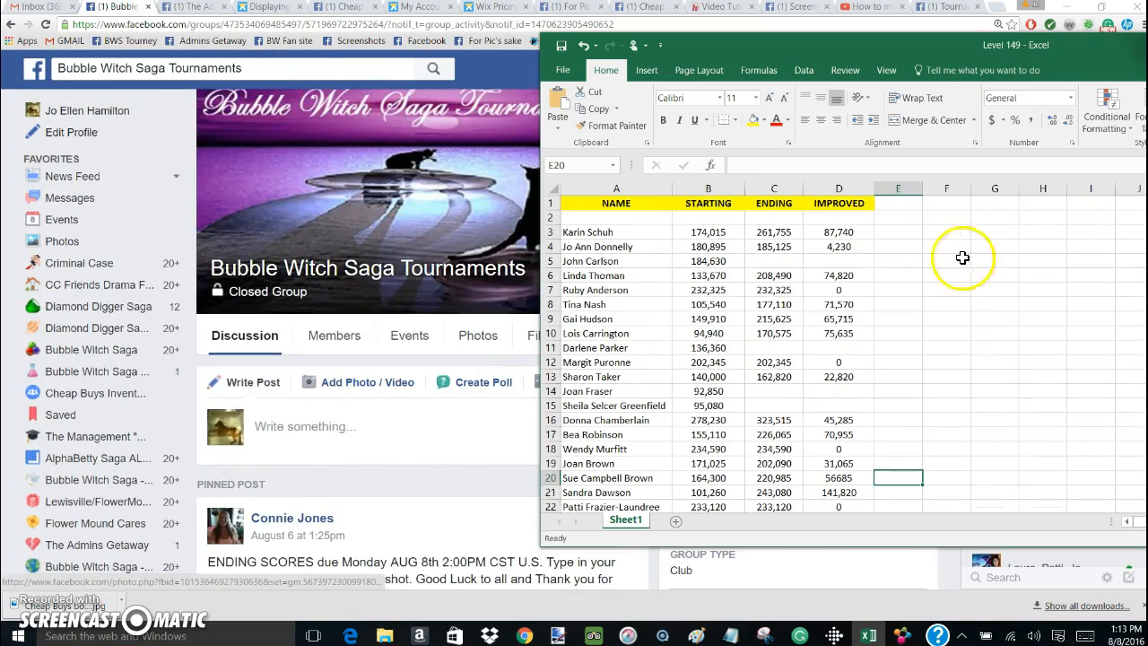
{"action": "scroll", "coordinate": [579, 358], "scroll_direction": "down", "scroll_amount": 1}
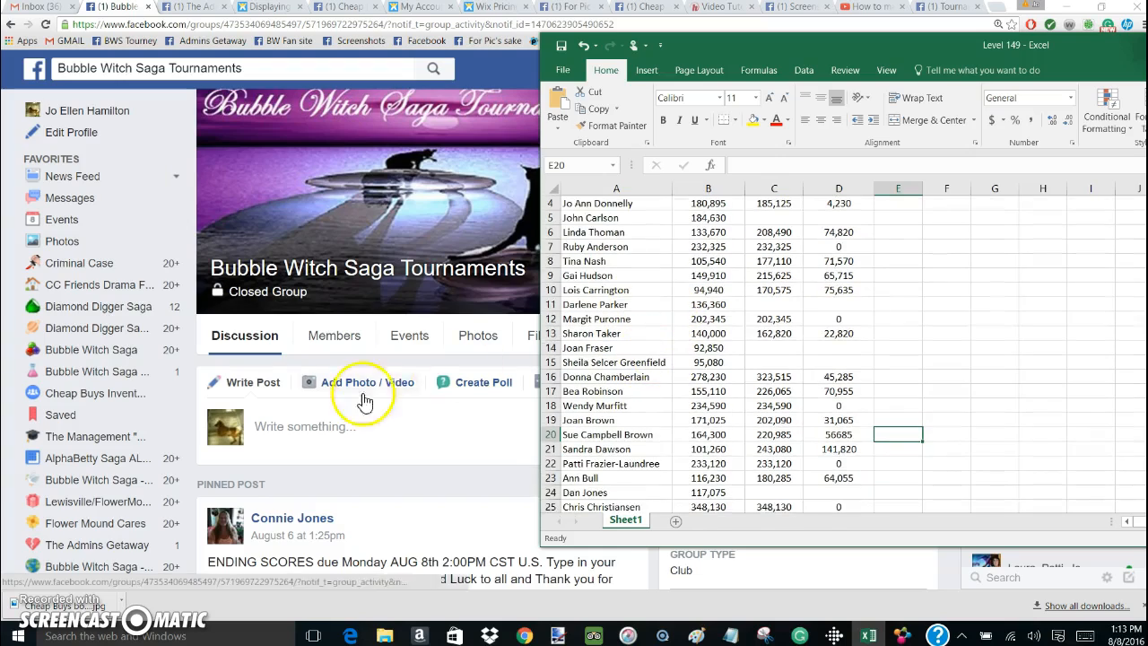
{"action": "scroll", "coordinate": [359, 413], "scroll_direction": "down", "scroll_amount": 3}
{"action": "scroll", "coordinate": [354, 418], "scroll_direction": "down", "scroll_amount": 10}
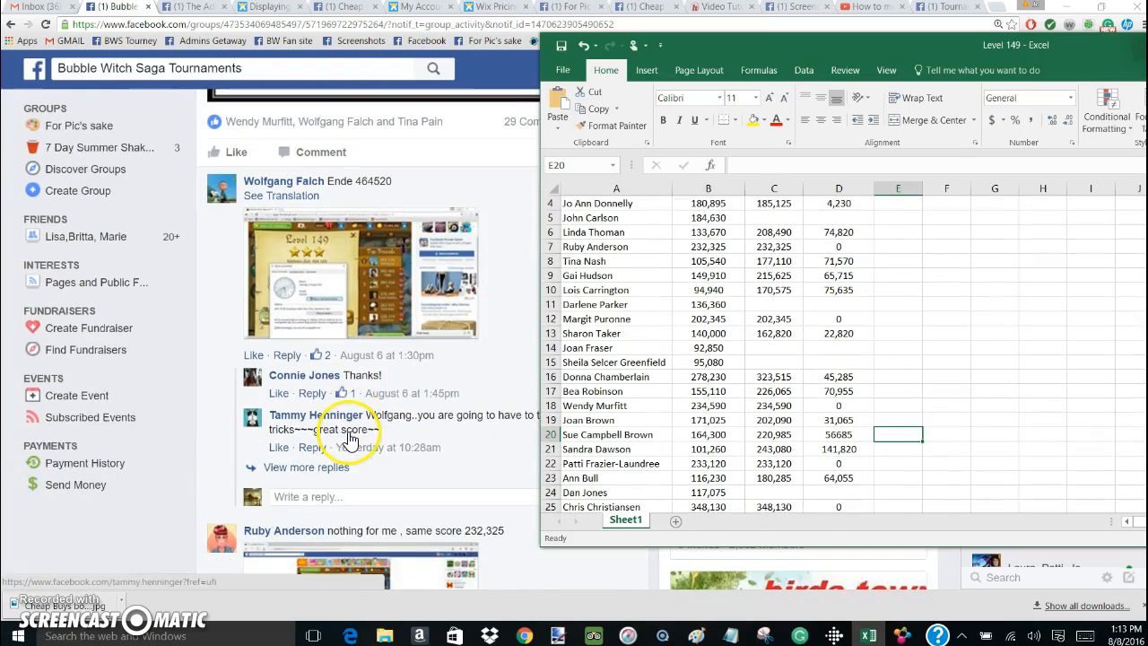
{"action": "left_click_drag", "start_coordinate": [847, 38], "coordinate": [515, 186]}
{"action": "left_click_drag", "start_coordinate": [777, 185], "coordinate": [698, 203]}
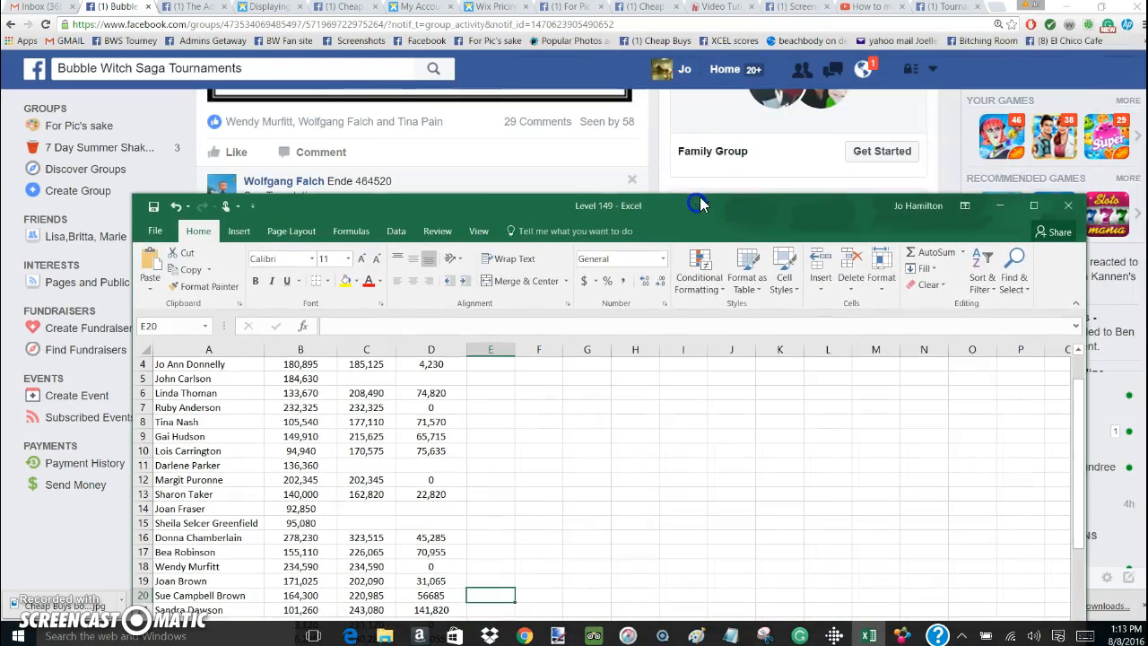
{"action": "left_click", "coordinate": [1000, 205]}
{"action": "scroll", "coordinate": [350, 285], "scroll_direction": "up", "scroll_amount": 1}
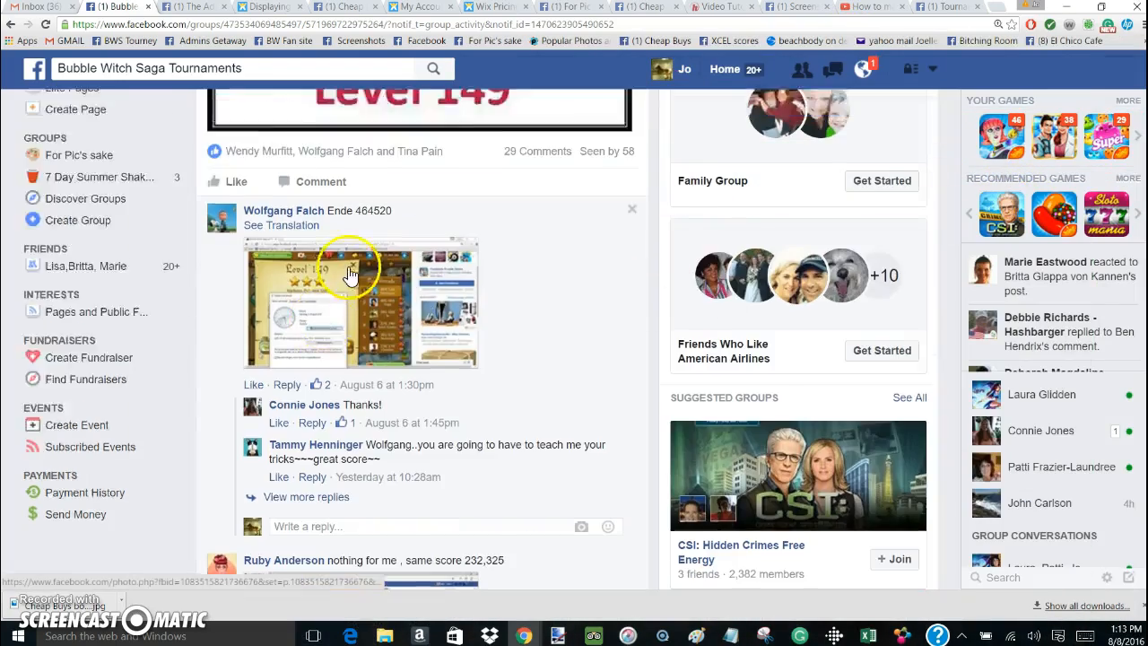
{"action": "scroll", "coordinate": [350, 285], "scroll_direction": "down", "scroll_amount": 1}
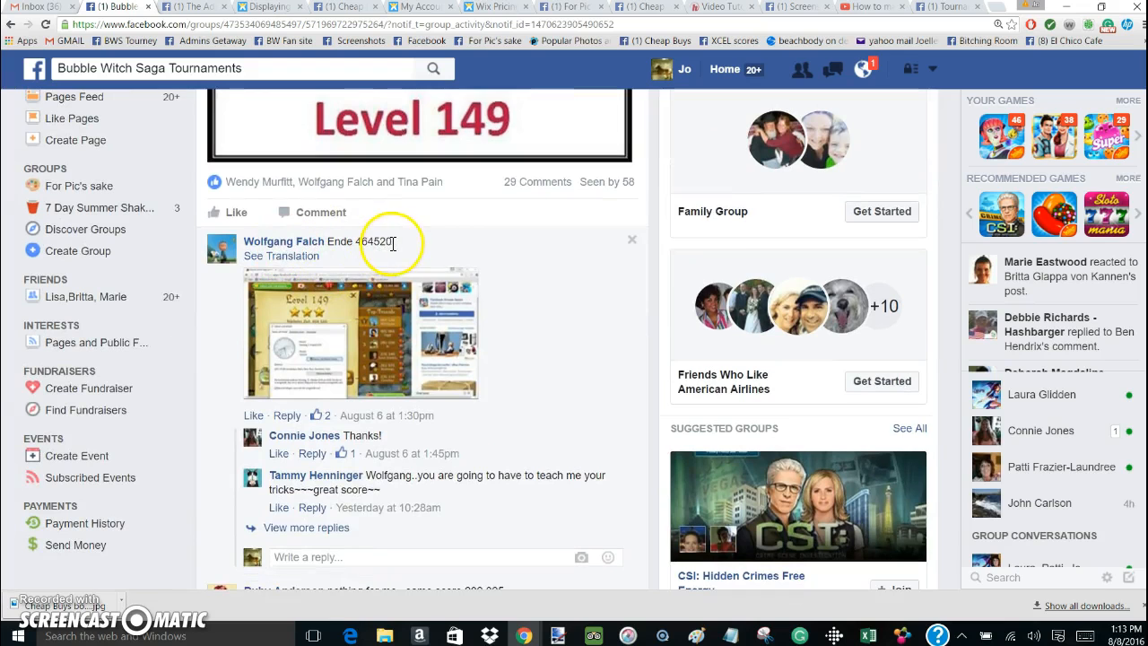
Step: Restore the Level 149 workbook and place it beside the first ending-score comment, with the sheet's header row in view
{"action": "left_click", "coordinate": [868, 635]}
{"action": "left_click_drag", "start_coordinate": [344, 212], "coordinate": [715, 87]}
{"action": "scroll", "coordinate": [594, 315], "scroll_direction": "up", "scroll_amount": 1}
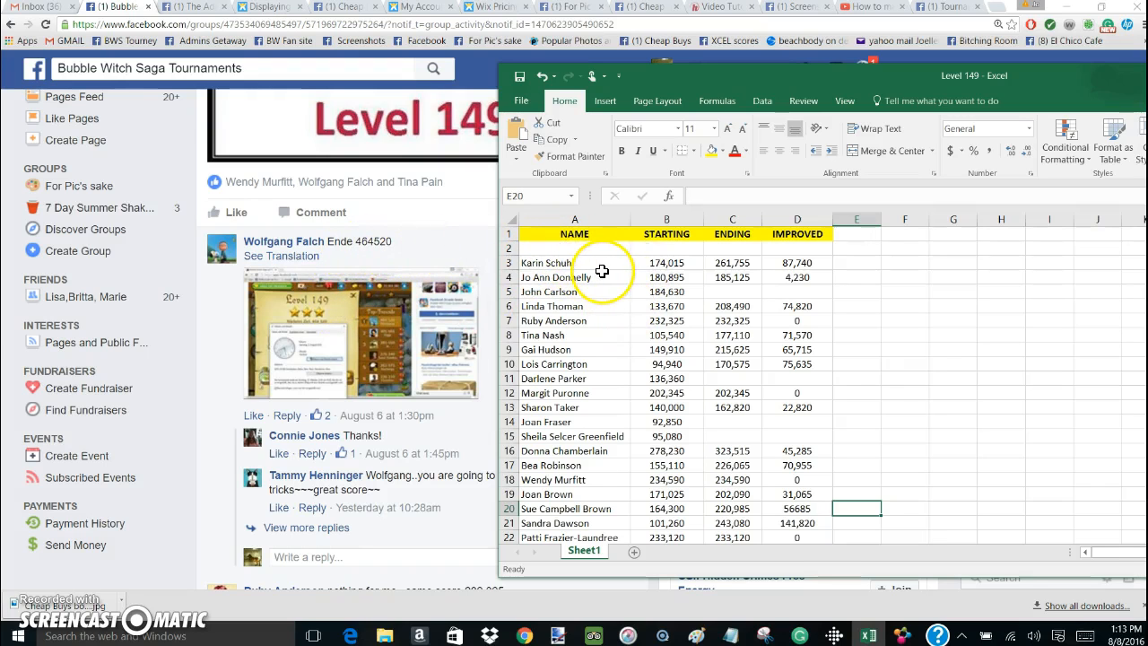
Step: Check the next ending-score comments against the sheet, selecting cell D5 and moving the workbook clear of the comment text
{"action": "scroll", "coordinate": [386, 359], "scroll_direction": "down", "scroll_amount": 4}
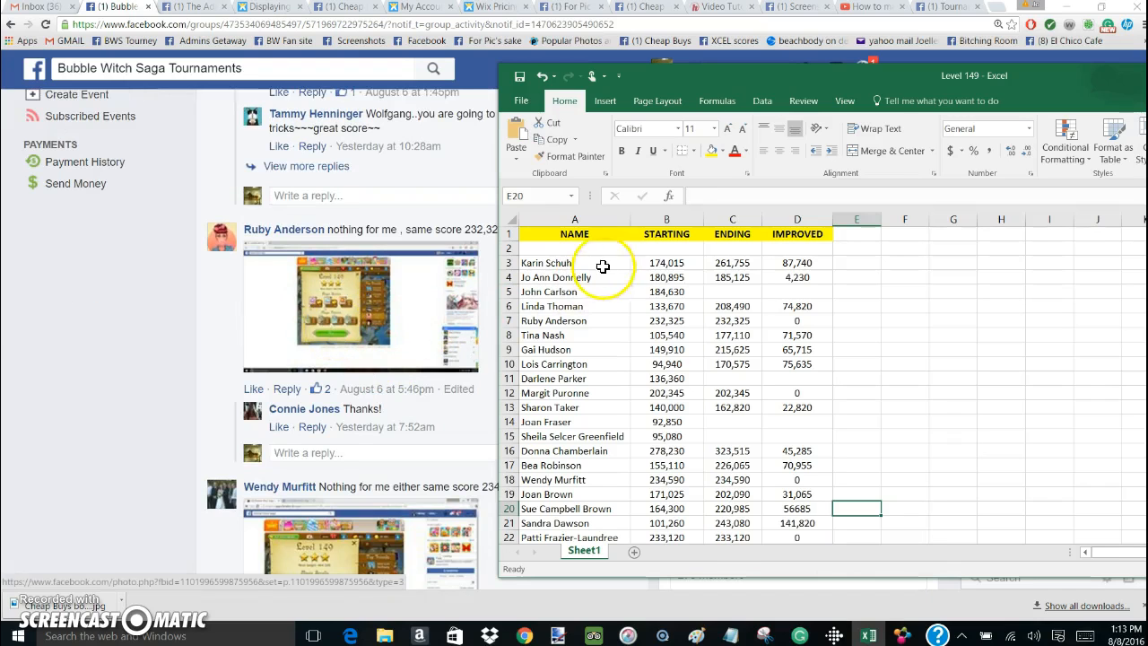
{"action": "mouse_move", "coordinate": [225, 493]}
{"action": "scroll", "coordinate": [237, 485], "scroll_direction": "down", "scroll_amount": 2}
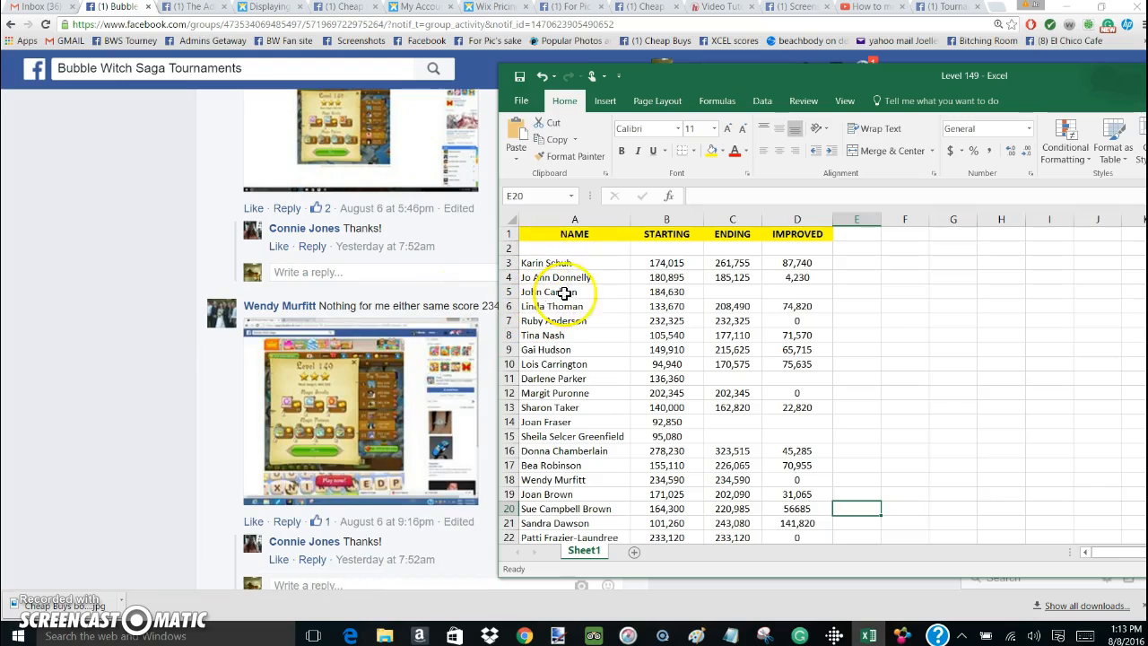
{"action": "left_click", "coordinate": [793, 293]}
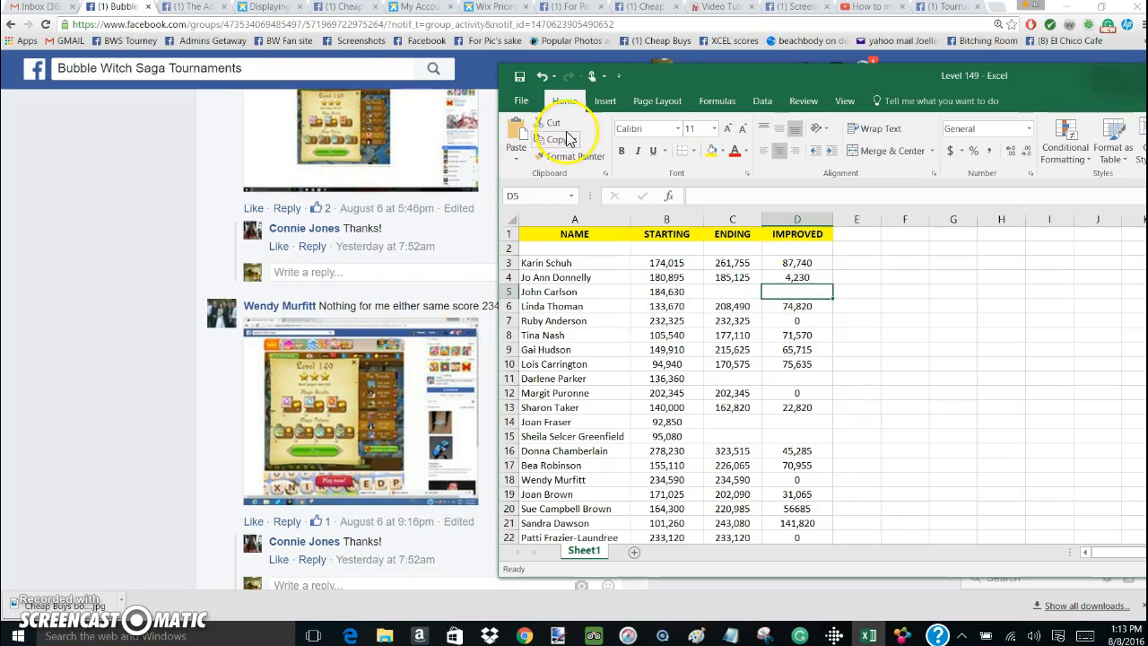
{"action": "left_click_drag", "start_coordinate": [654, 72], "coordinate": [687, 72]}
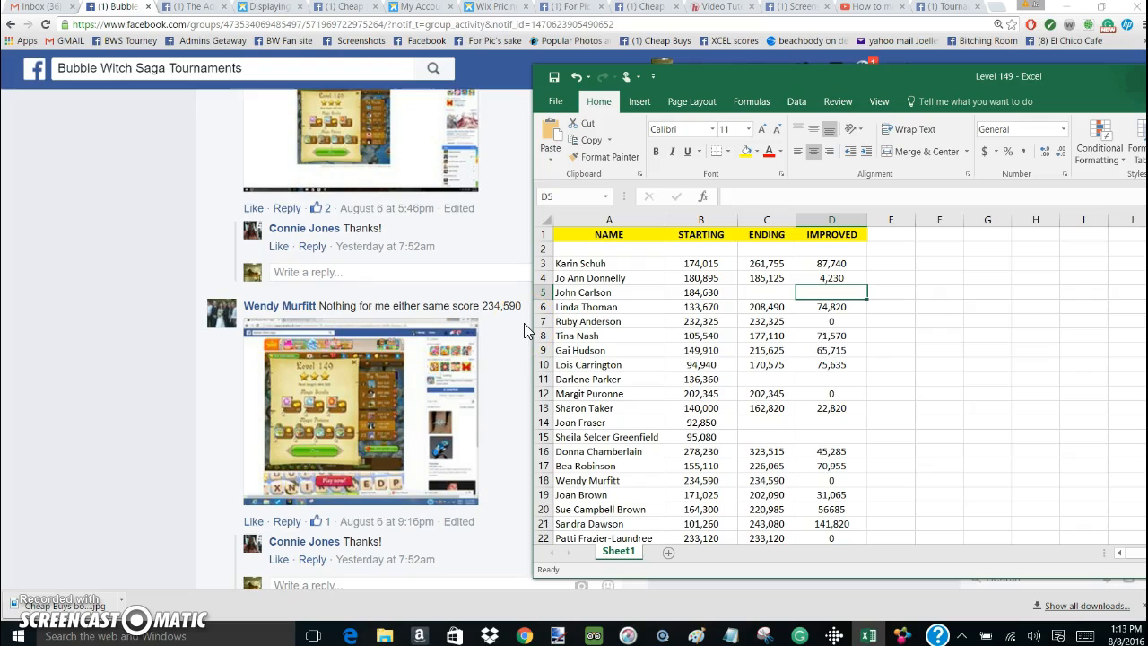
{"action": "scroll", "coordinate": [477, 371], "scroll_direction": "down", "scroll_amount": 2}
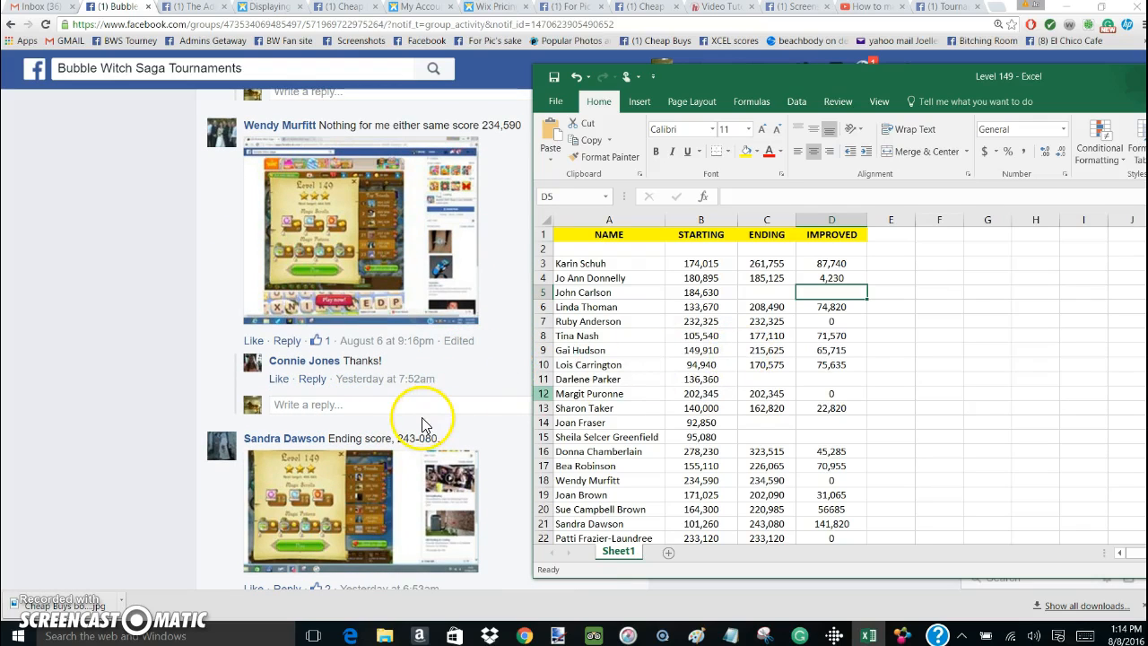
Step: Switch back to the Facebook group page and find the August 3 post announcing the Level 149 tournament
{"action": "left_click", "coordinate": [465, 392]}
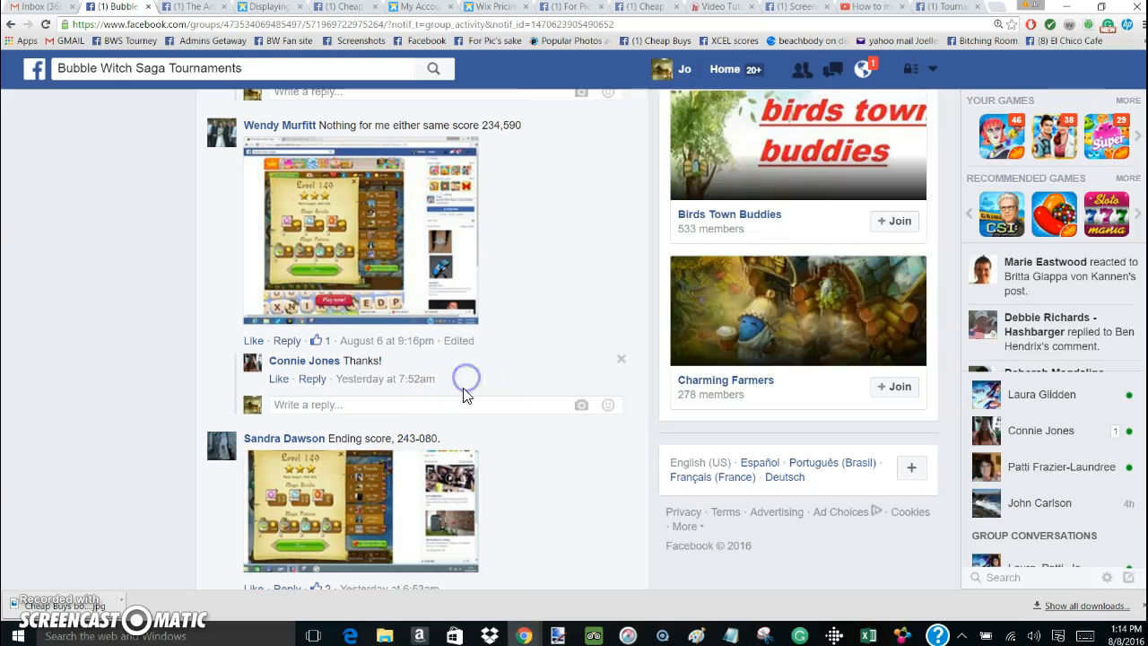
{"action": "scroll", "coordinate": [526, 334], "scroll_direction": "up", "scroll_amount": 20}
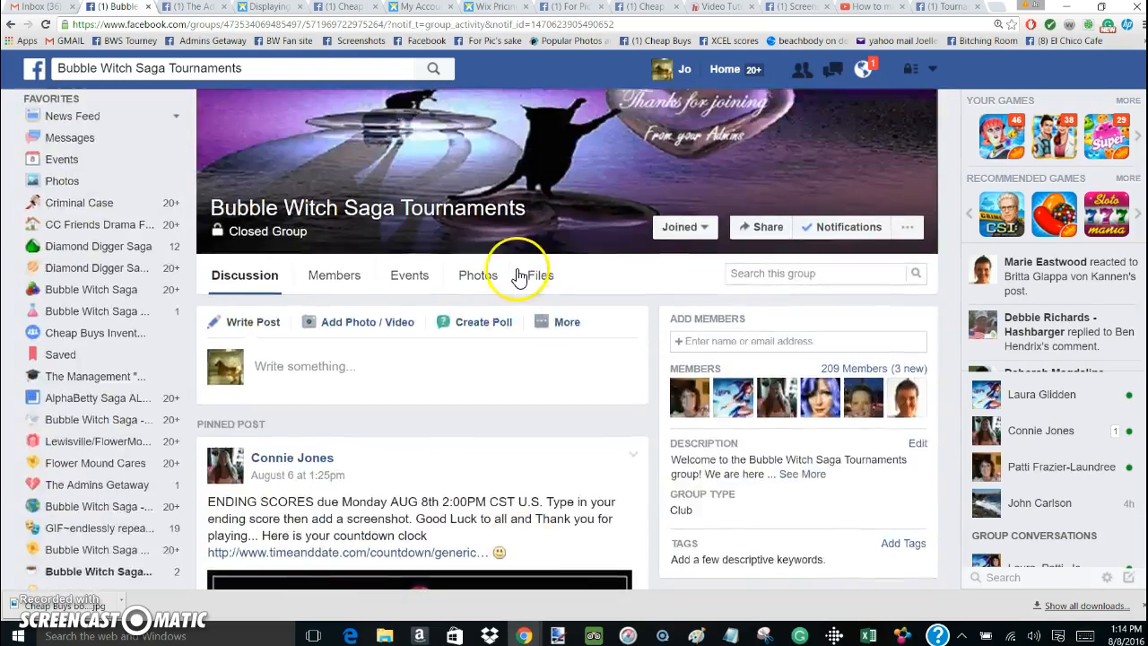
{"action": "scroll", "coordinate": [520, 418], "scroll_direction": "down", "scroll_amount": 4}
{"action": "scroll", "coordinate": [475, 287], "scroll_direction": "down", "scroll_amount": 15}
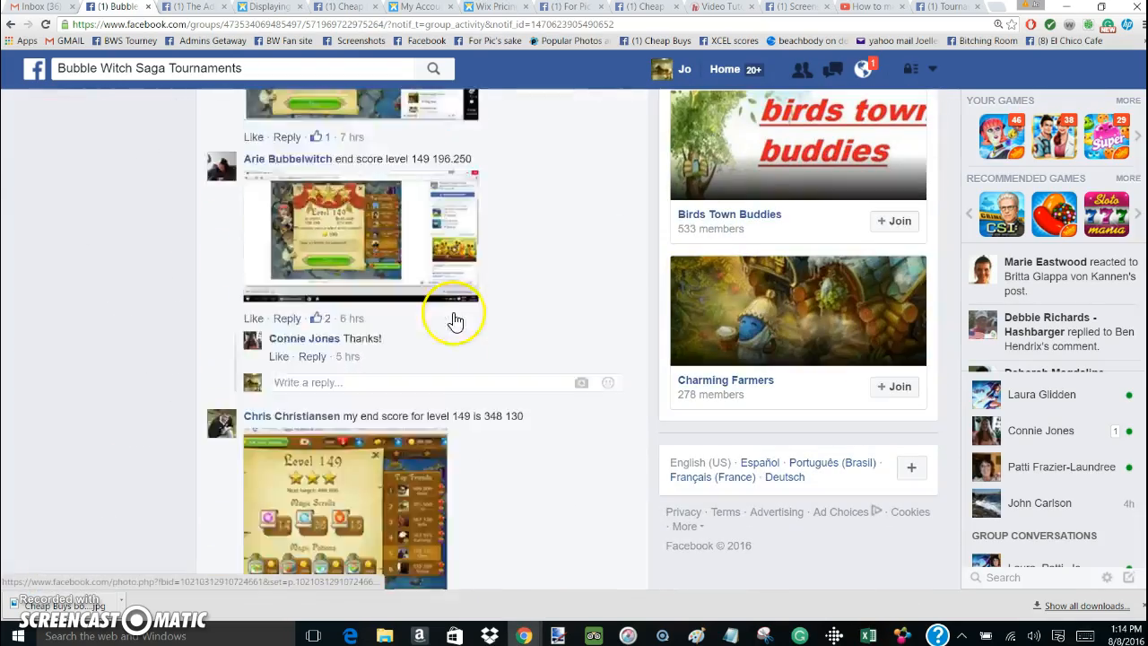
{"action": "scroll", "coordinate": [455, 323], "scroll_direction": "down", "scroll_amount": 15}
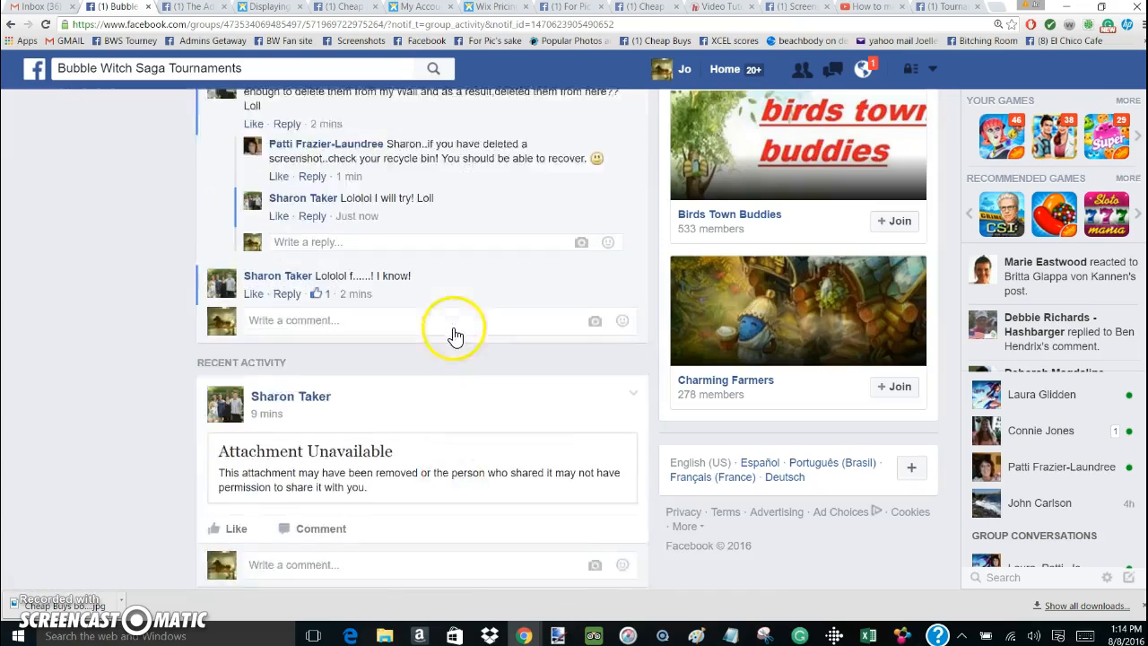
{"action": "scroll", "coordinate": [455, 336], "scroll_direction": "down", "scroll_amount": 15}
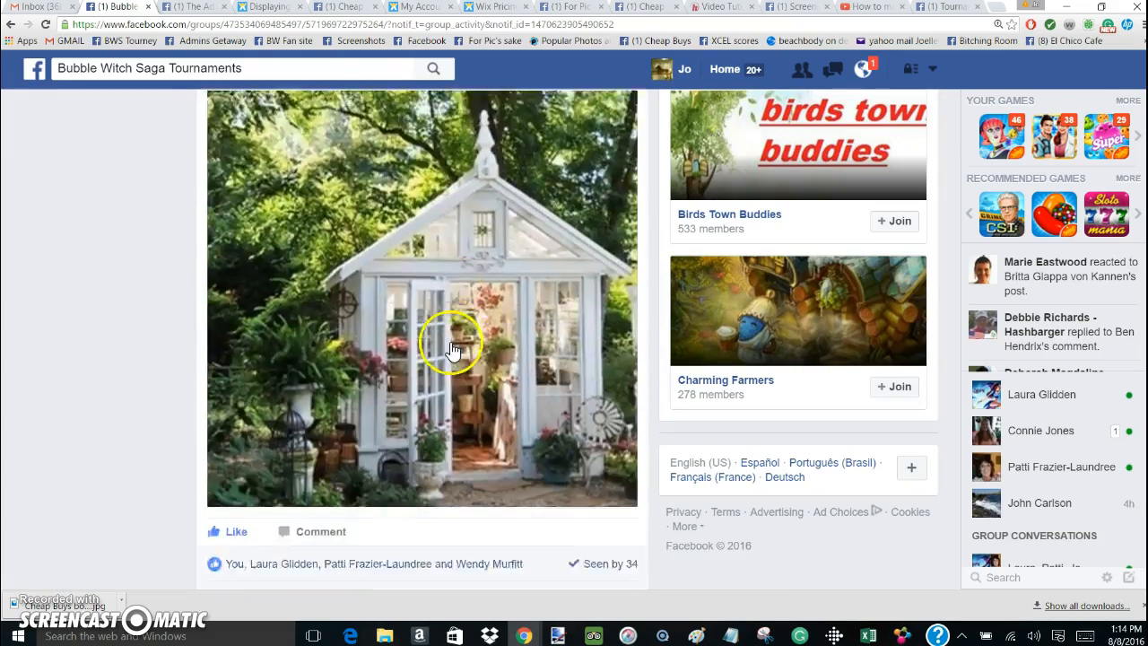
{"action": "scroll", "coordinate": [451, 358], "scroll_direction": "down", "scroll_amount": 15}
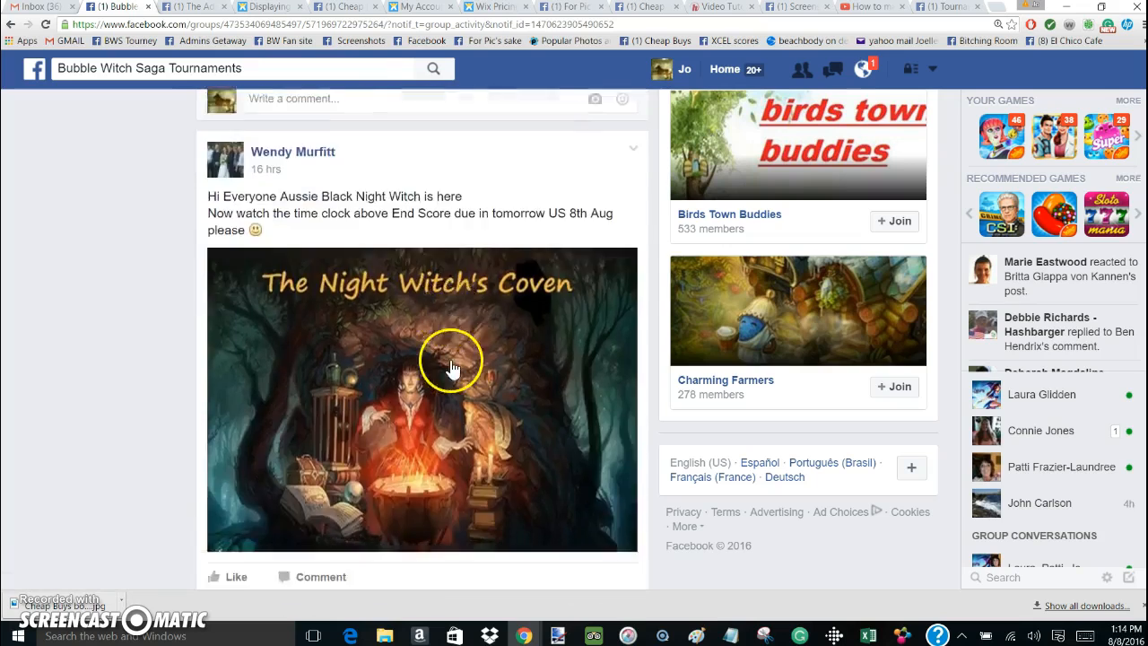
{"action": "scroll", "coordinate": [451, 375], "scroll_direction": "down", "scroll_amount": 15}
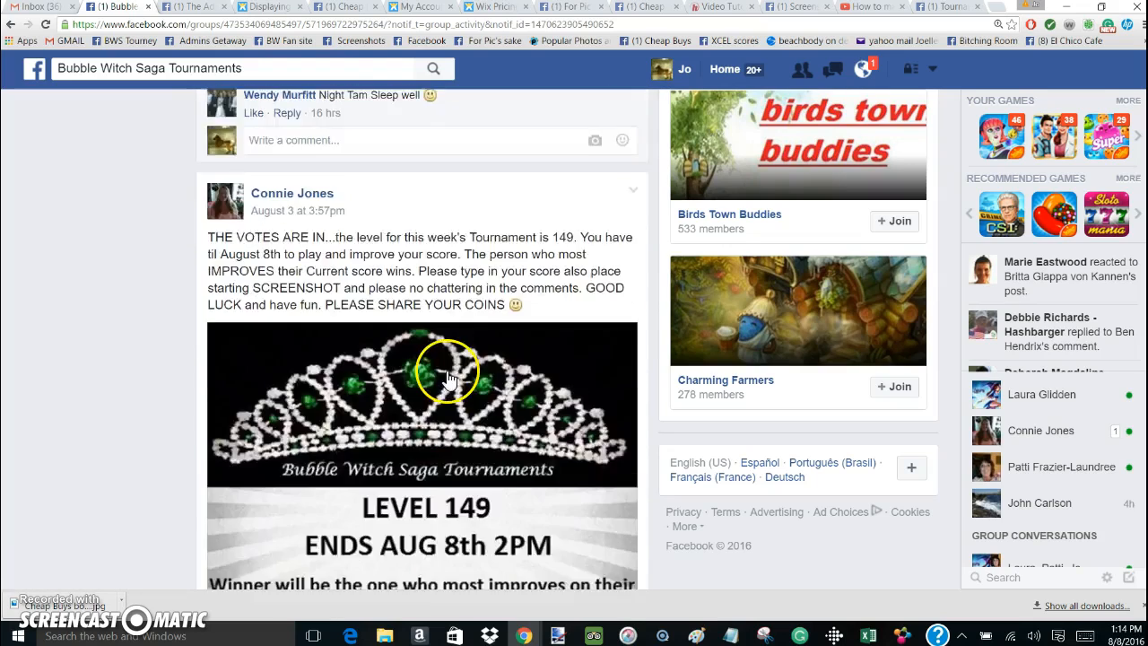
Step: View the full-size screenshot in that post's first starting-score comment to check the score, and close it
{"action": "scroll", "coordinate": [449, 371], "scroll_direction": "down", "scroll_amount": 5}
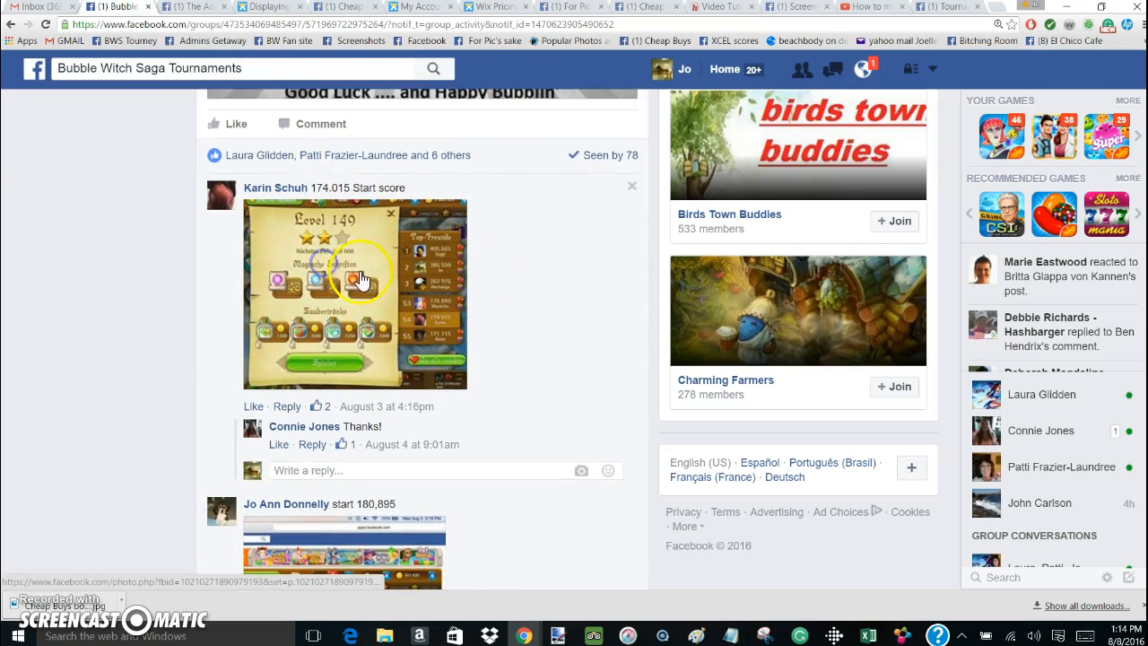
{"action": "left_click", "coordinate": [309, 202]}
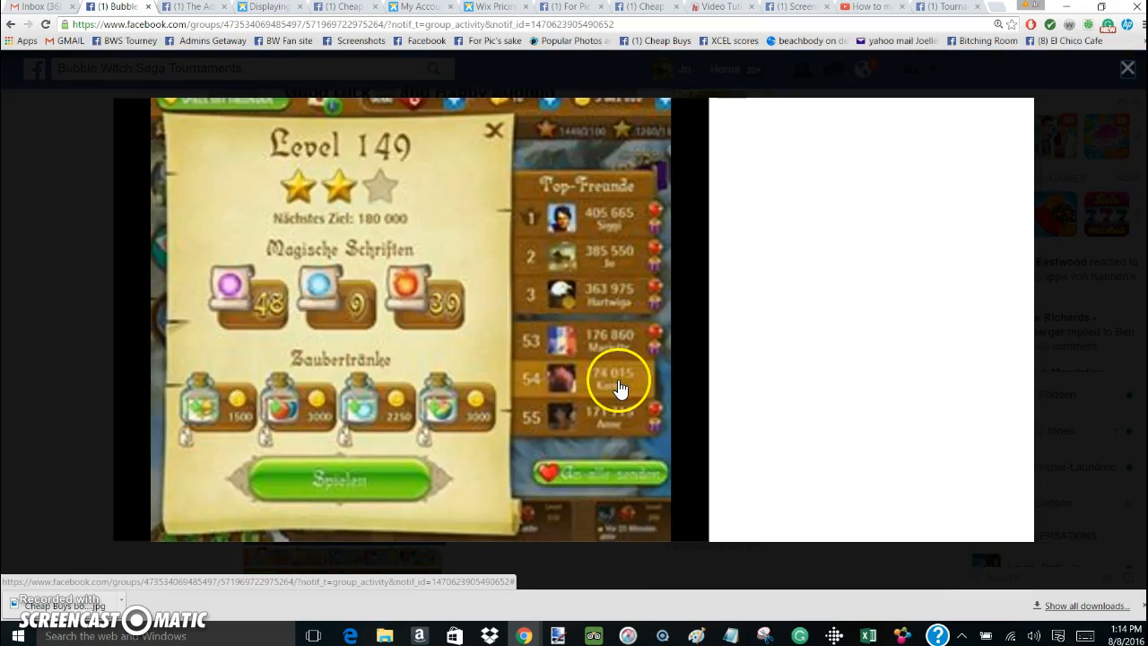
{"action": "left_click", "coordinate": [1128, 70]}
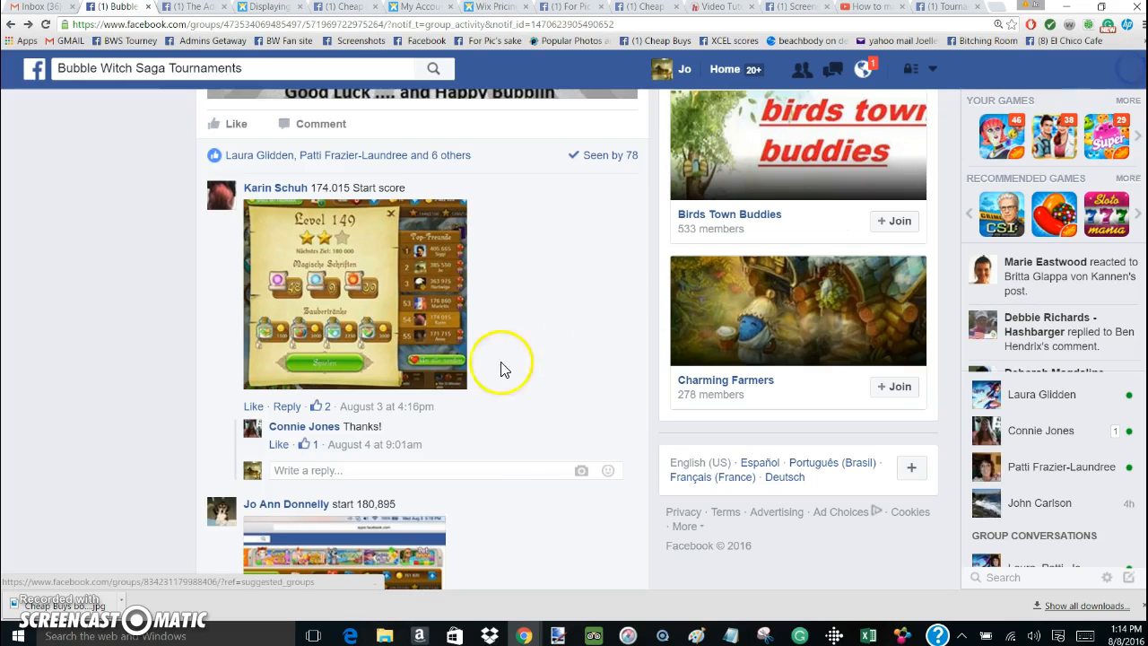
Step: View the full-size screenshot in the post's second starting-score comment to check the score, and close it
{"action": "scroll", "coordinate": [461, 389], "scroll_direction": "down", "scroll_amount": 2}
{"action": "scroll", "coordinate": [477, 412], "scroll_direction": "down", "scroll_amount": 2}
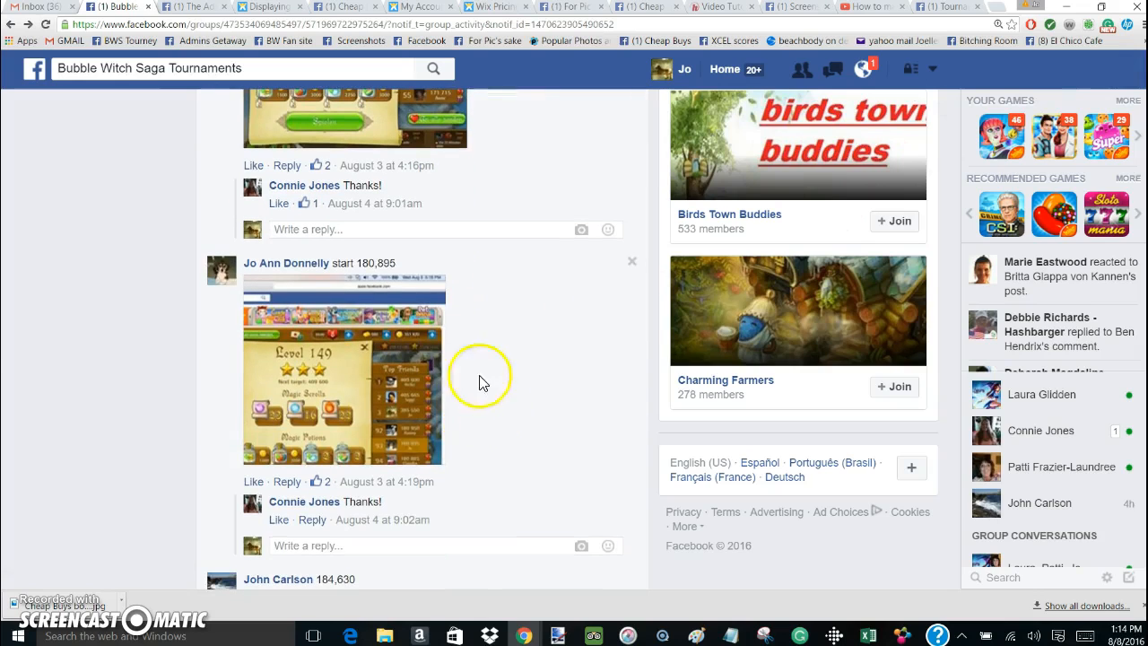
{"action": "left_click", "coordinate": [324, 358]}
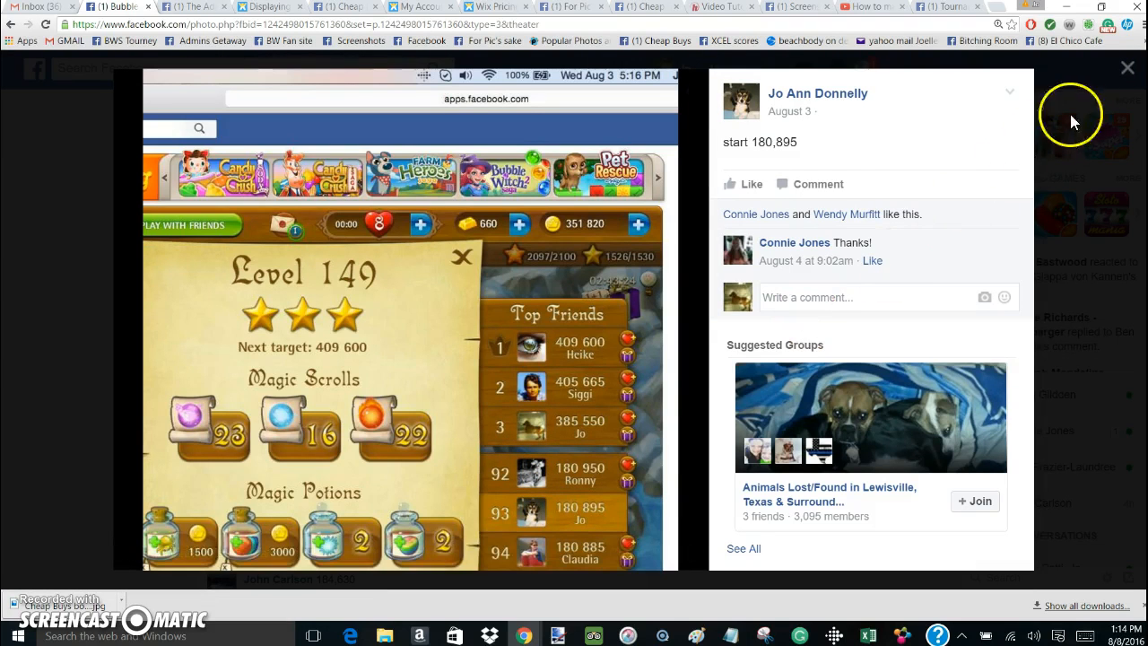
{"action": "left_click", "coordinate": [1124, 69]}
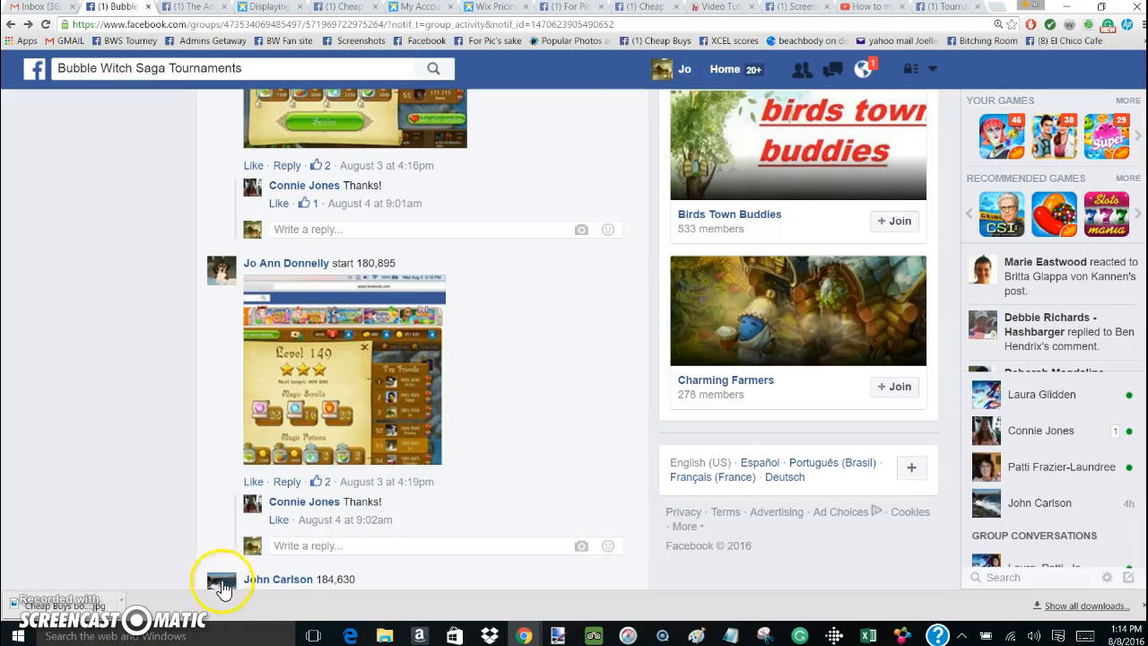
Step: Compare the first three starting-score comments with the STARTING column of the Level 149 workbook in Excel, and minimize the workbook
{"action": "left_click", "coordinate": [868, 635]}
{"action": "scroll", "coordinate": [359, 285], "scroll_direction": "up", "scroll_amount": 5}
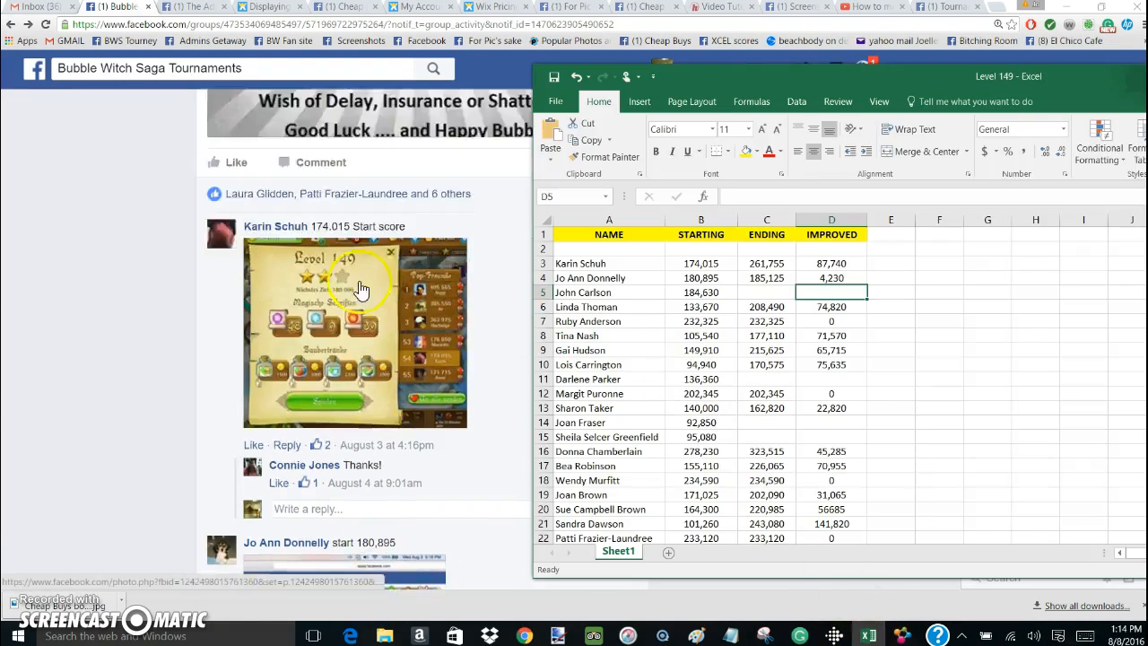
{"action": "scroll", "coordinate": [361, 287], "scroll_direction": "down", "scroll_amount": 3}
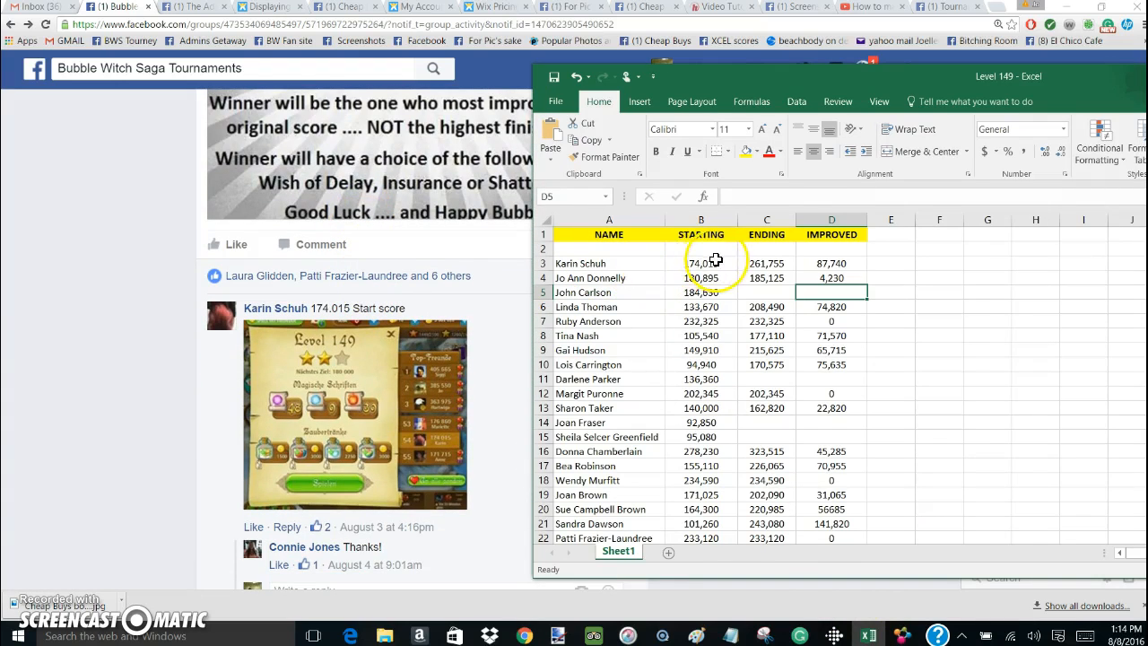
{"action": "scroll", "coordinate": [453, 346], "scroll_direction": "down", "scroll_amount": 5}
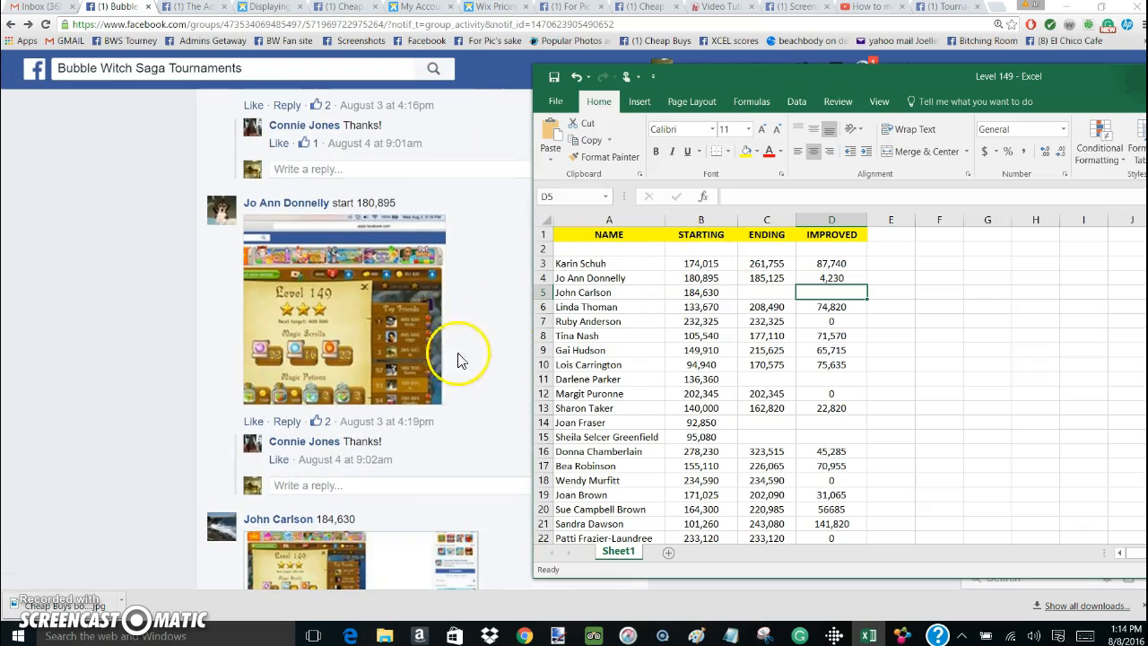
{"action": "scroll", "coordinate": [440, 358], "scroll_direction": "down", "scroll_amount": 3}
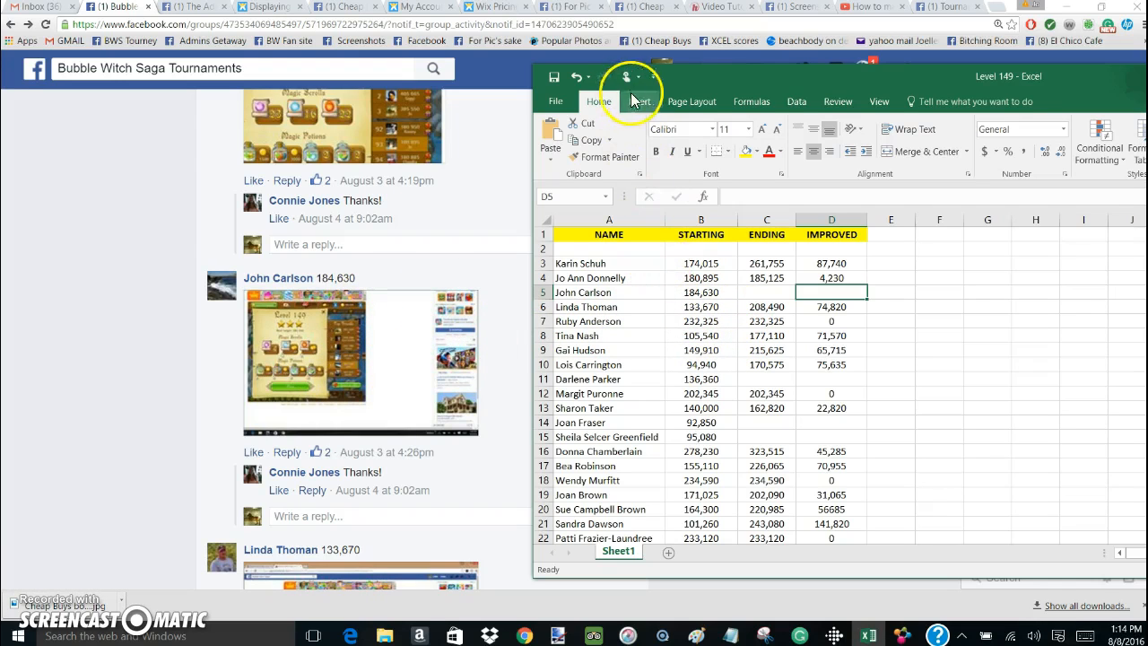
{"action": "left_click_drag", "start_coordinate": [681, 79], "coordinate": [226, 173]}
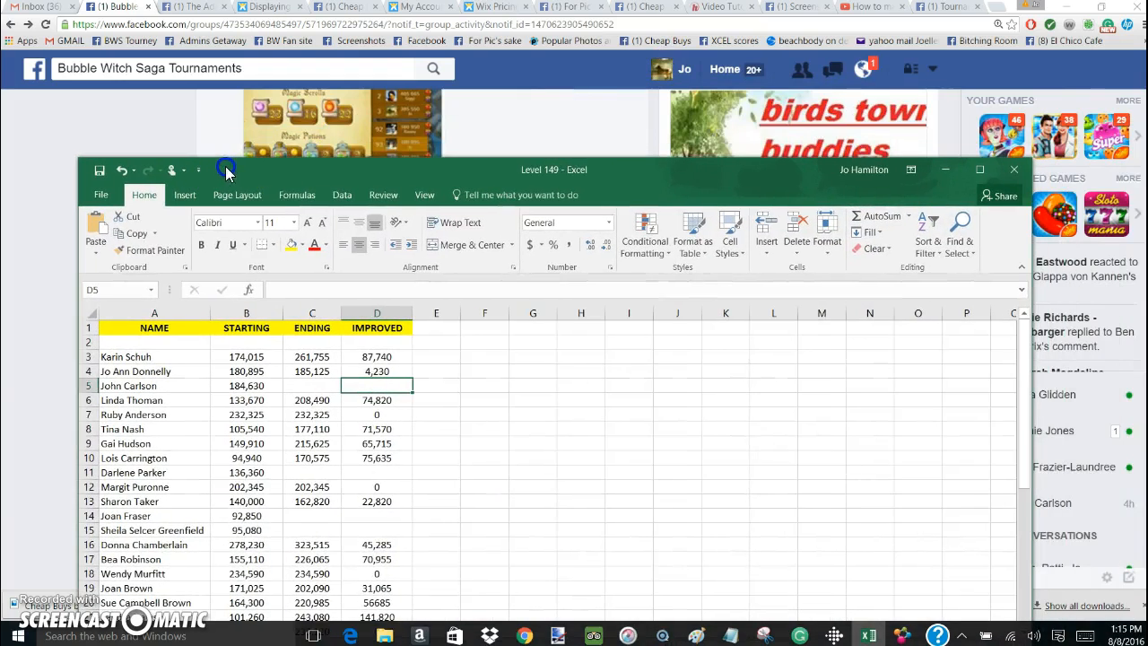
{"action": "left_click", "coordinate": [946, 171]}
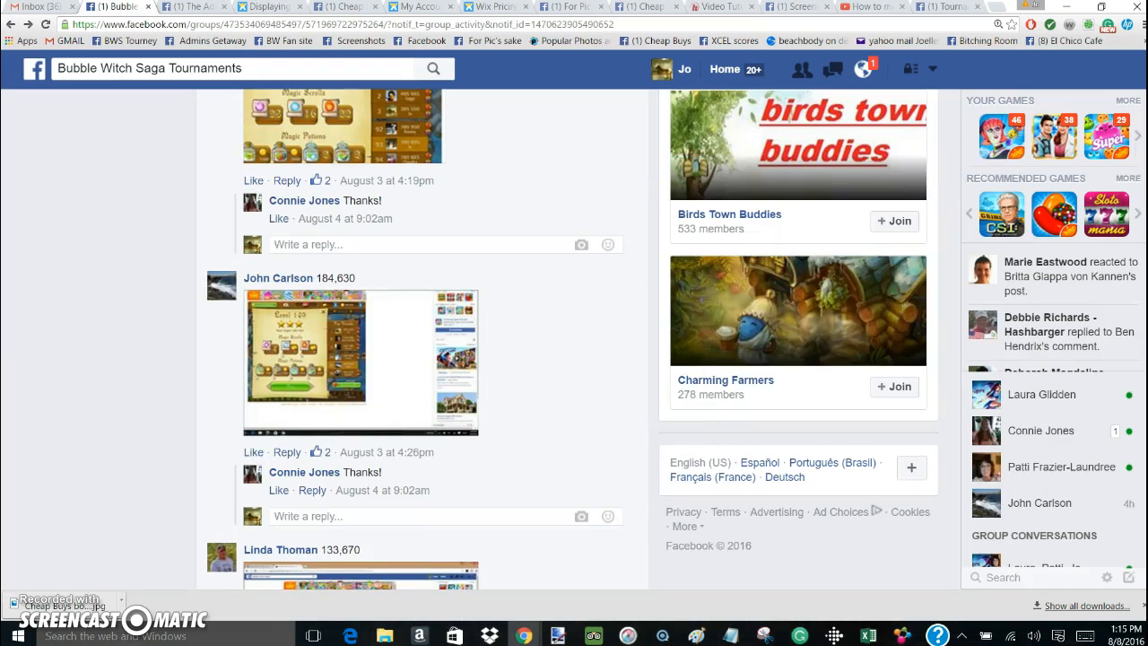